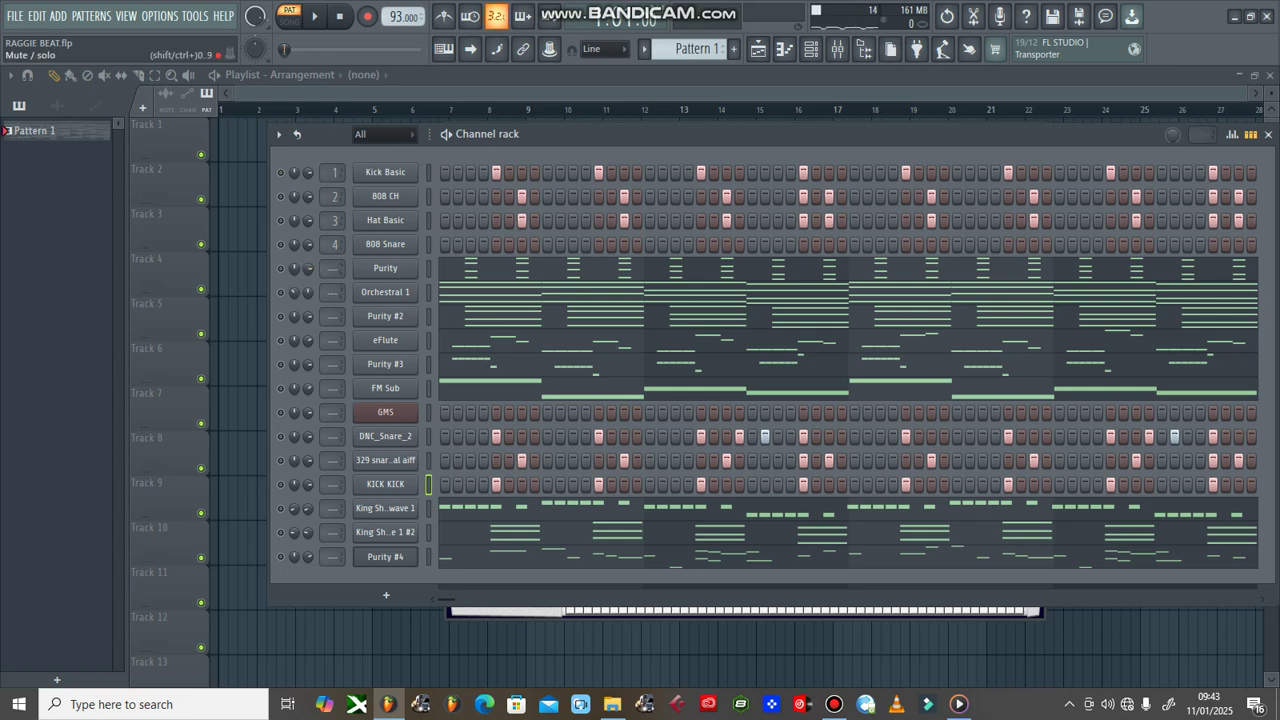
- Unmute the Purity channel and check which preset its plugin uses
{"action": "left_click", "coordinate": [280, 268]}
{"action": "left_click", "coordinate": [385, 268]}
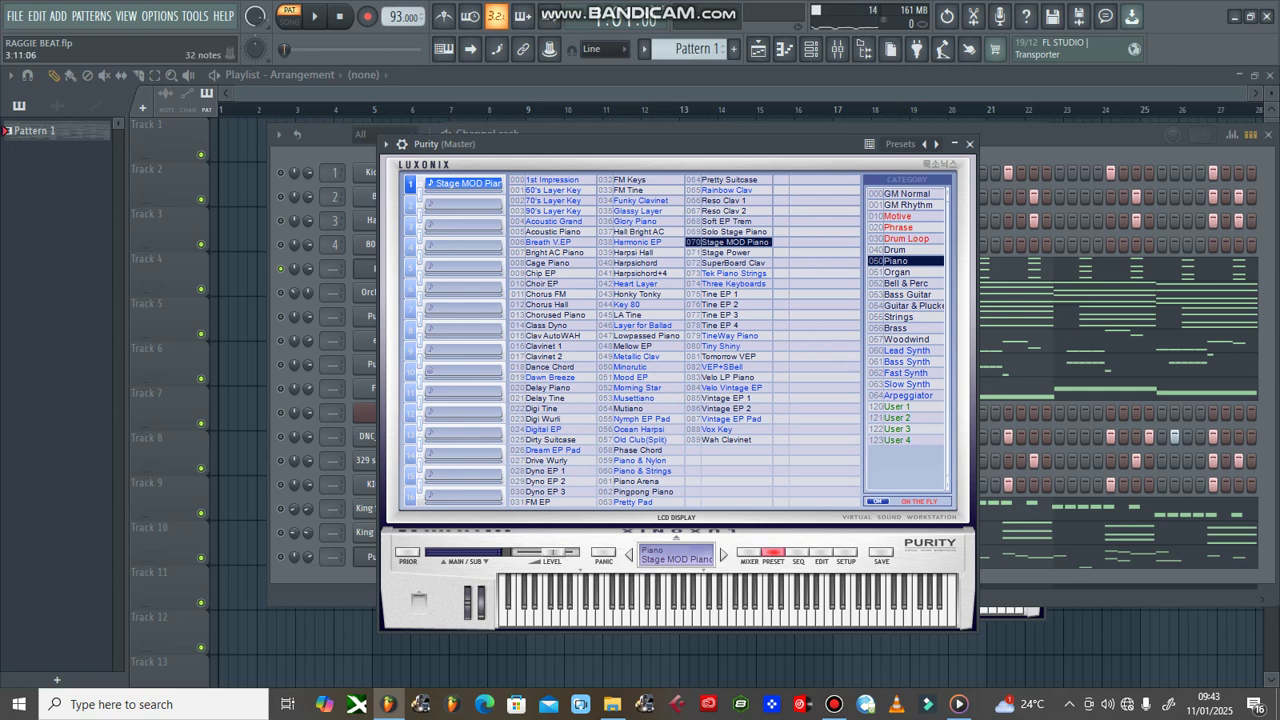
{"action": "left_click", "coordinate": [969, 144]}
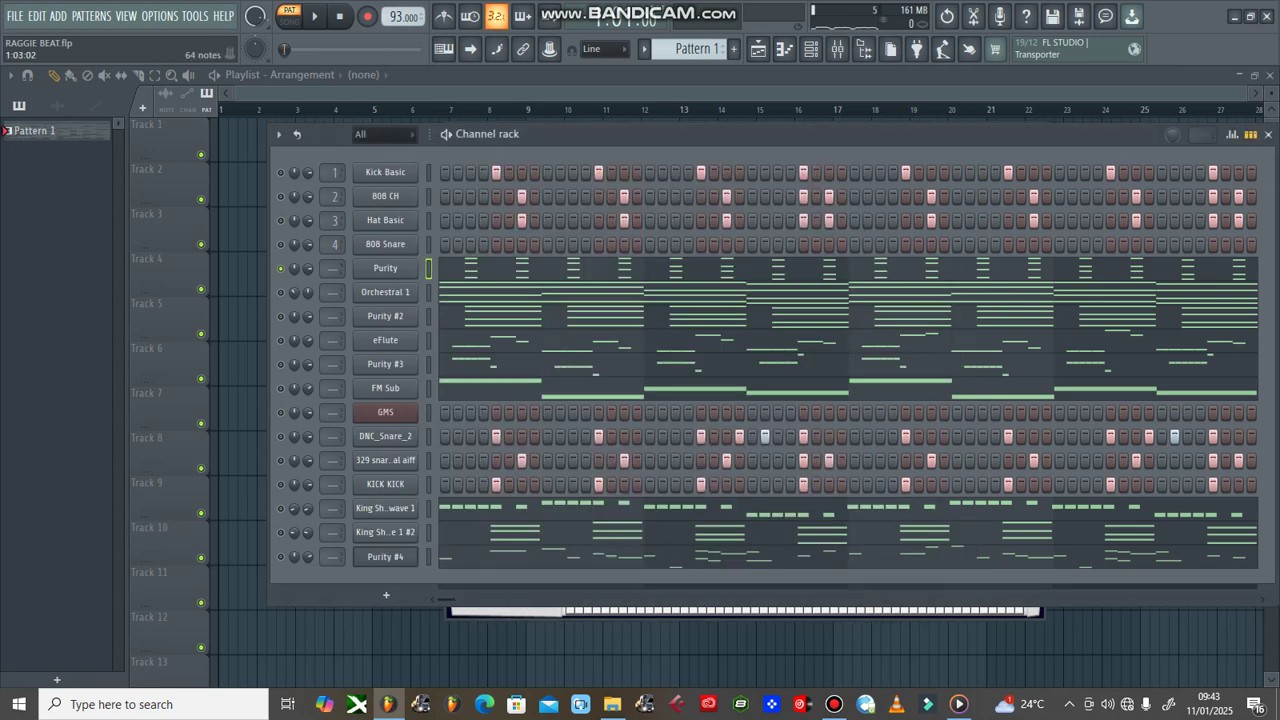
- View the Purity channel's chord notes in the piano roll and play them back
{"action": "left_click", "coordinate": [464, 268]}
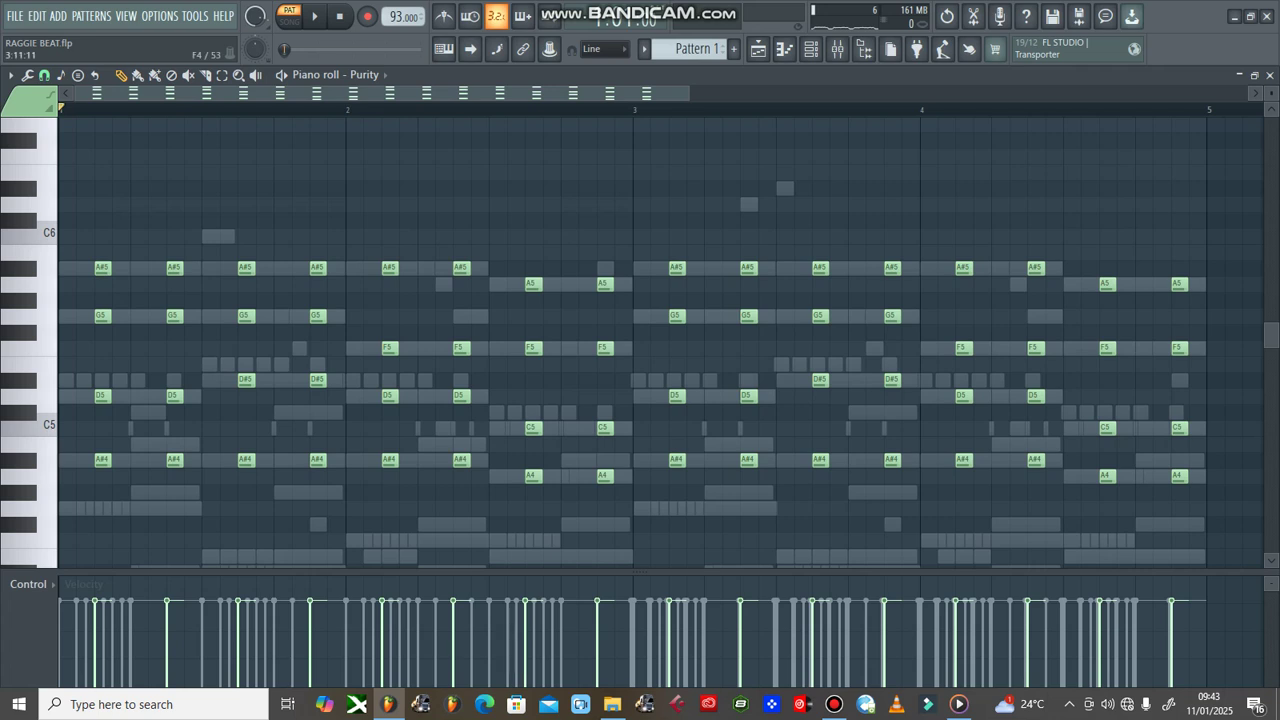
{"action": "key", "text": "space"}
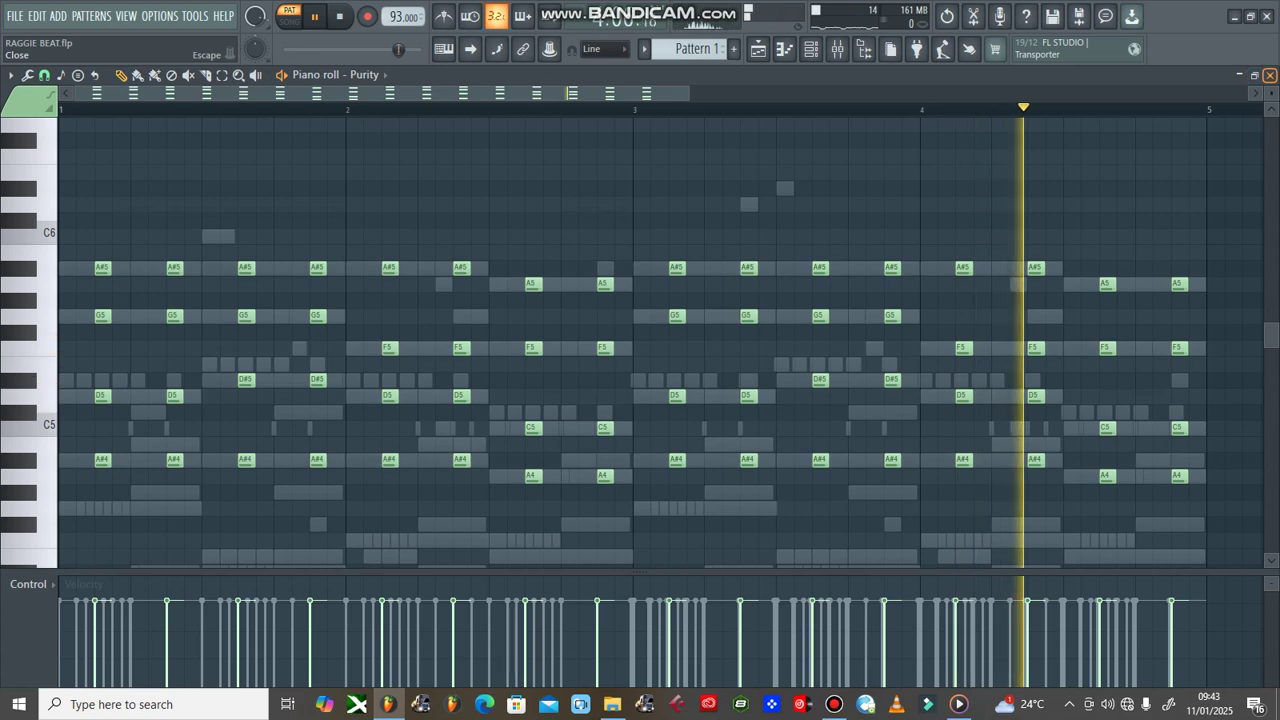
{"action": "key", "text": "Escape"}
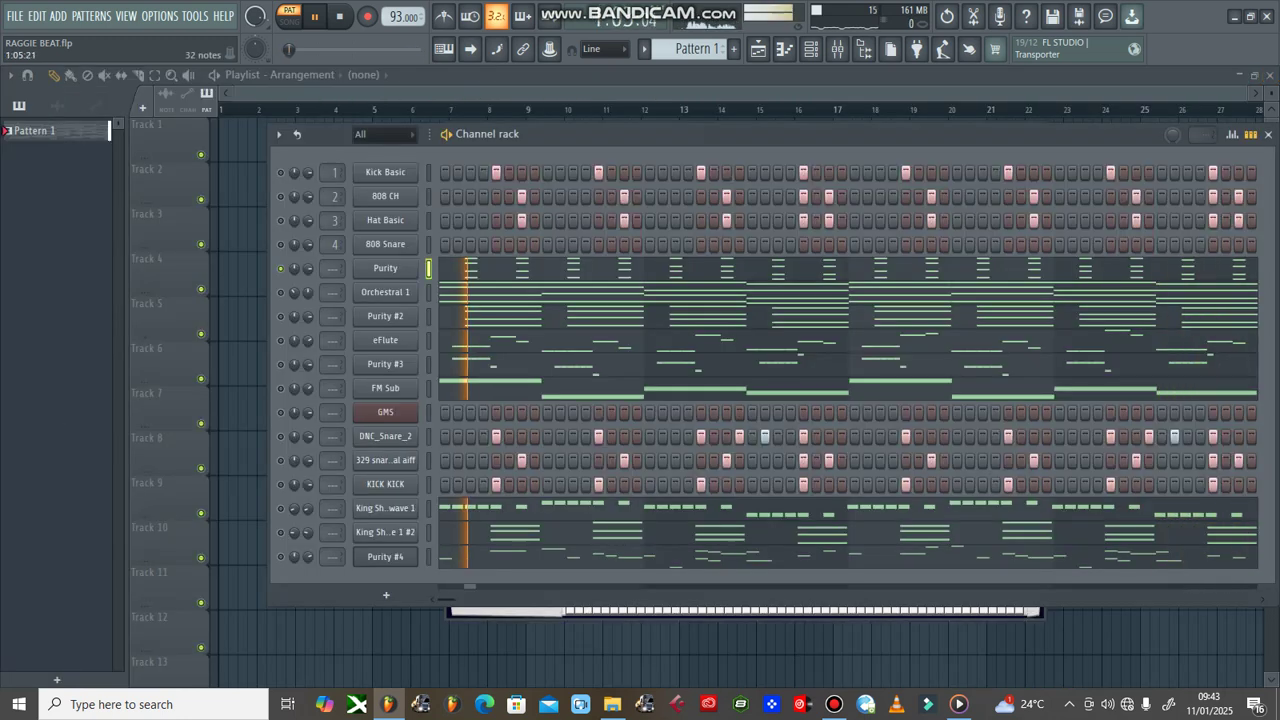
{"action": "key", "text": "space"}
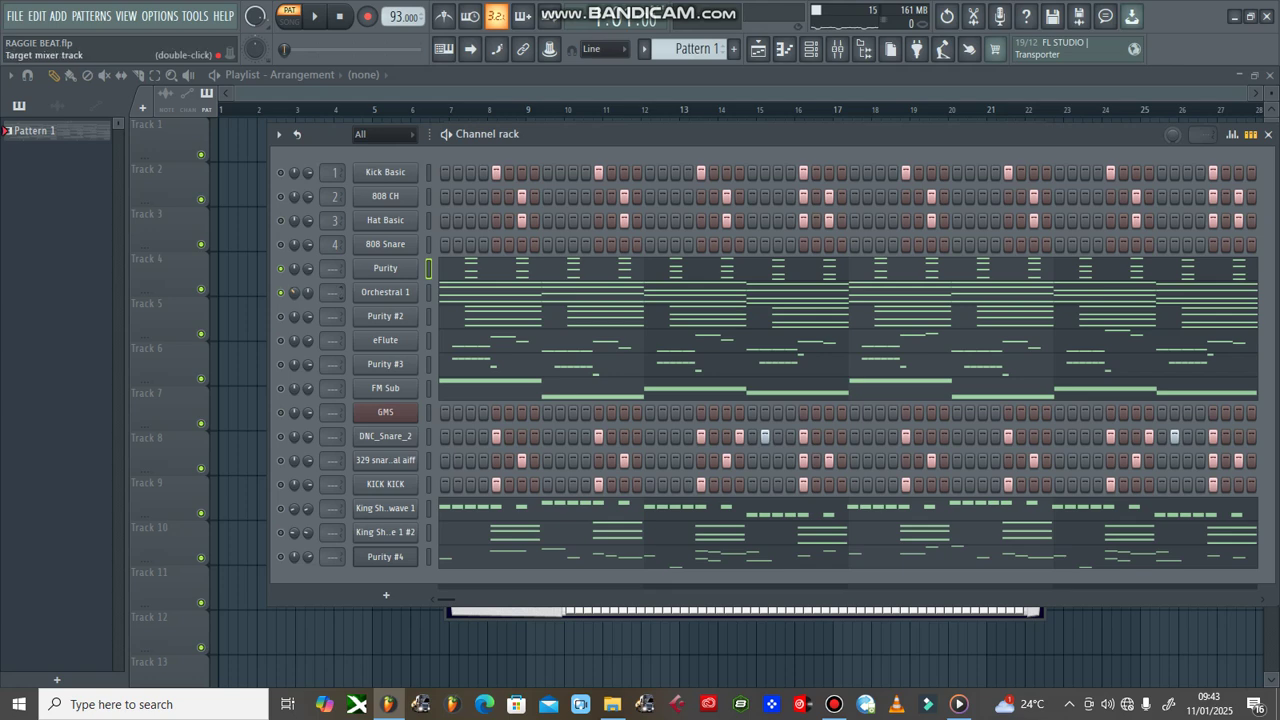
- Select the Orchestral 1 preset from the Orchestral category in the Orchestral 1 channel's Sytrus plugin
{"action": "left_click", "coordinate": [385, 292]}
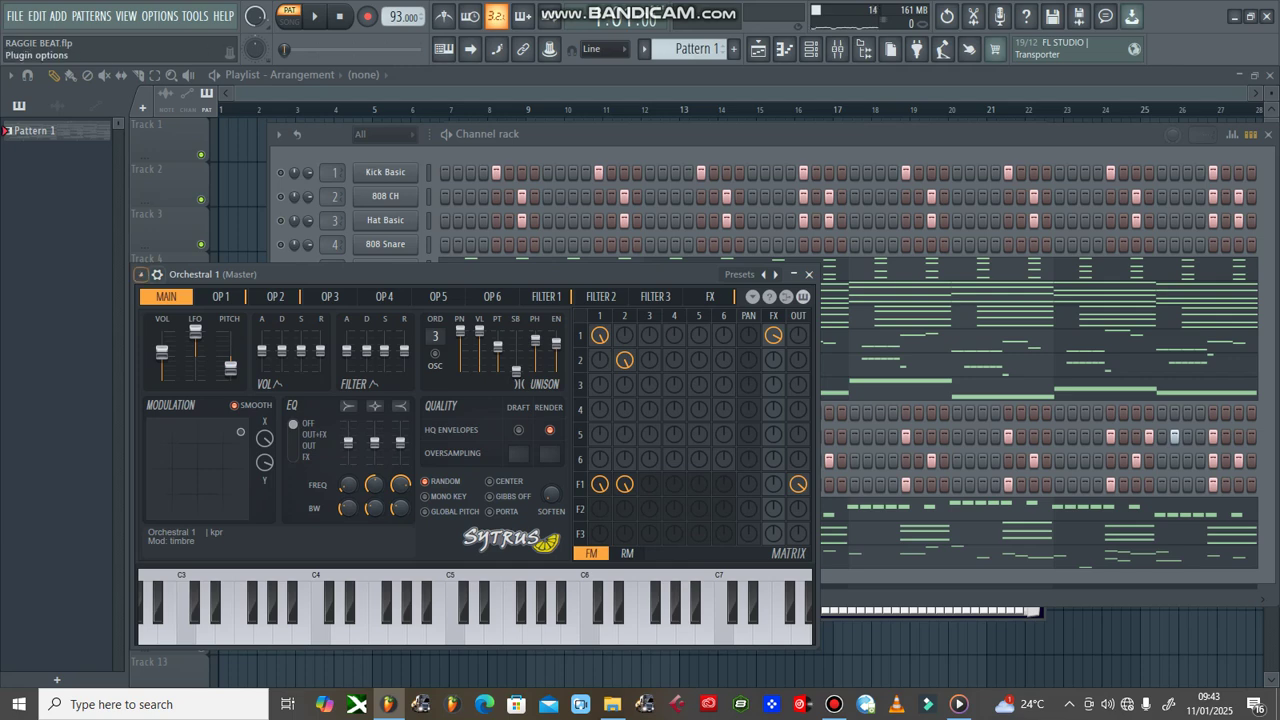
{"action": "left_click", "coordinate": [141, 274]}
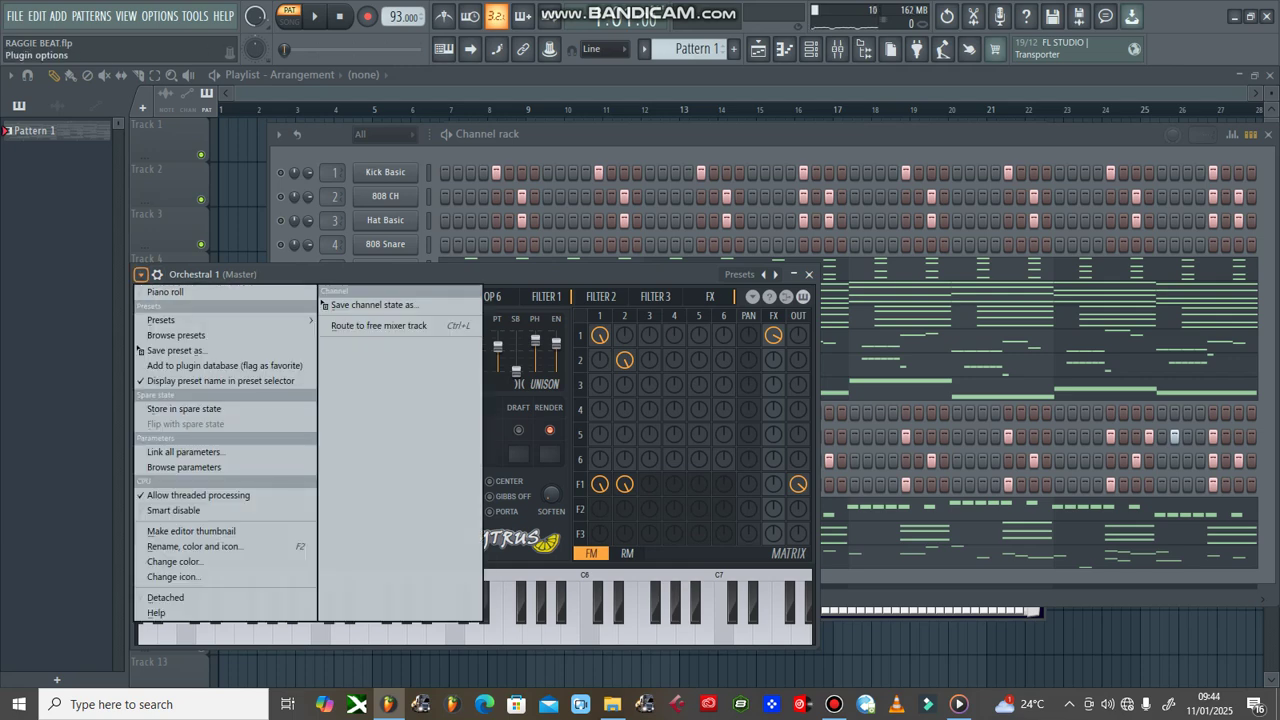
{"action": "mouse_move", "coordinate": [165, 320]}
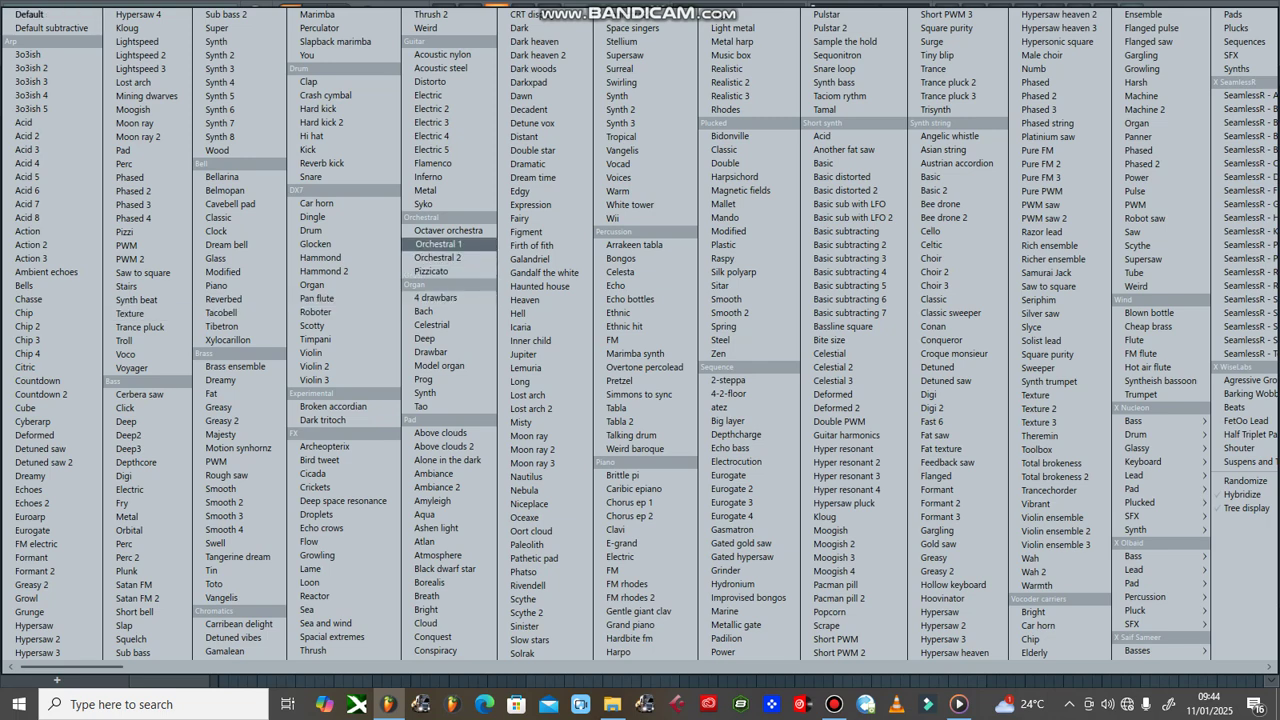
{"action": "left_click", "coordinate": [447, 244]}
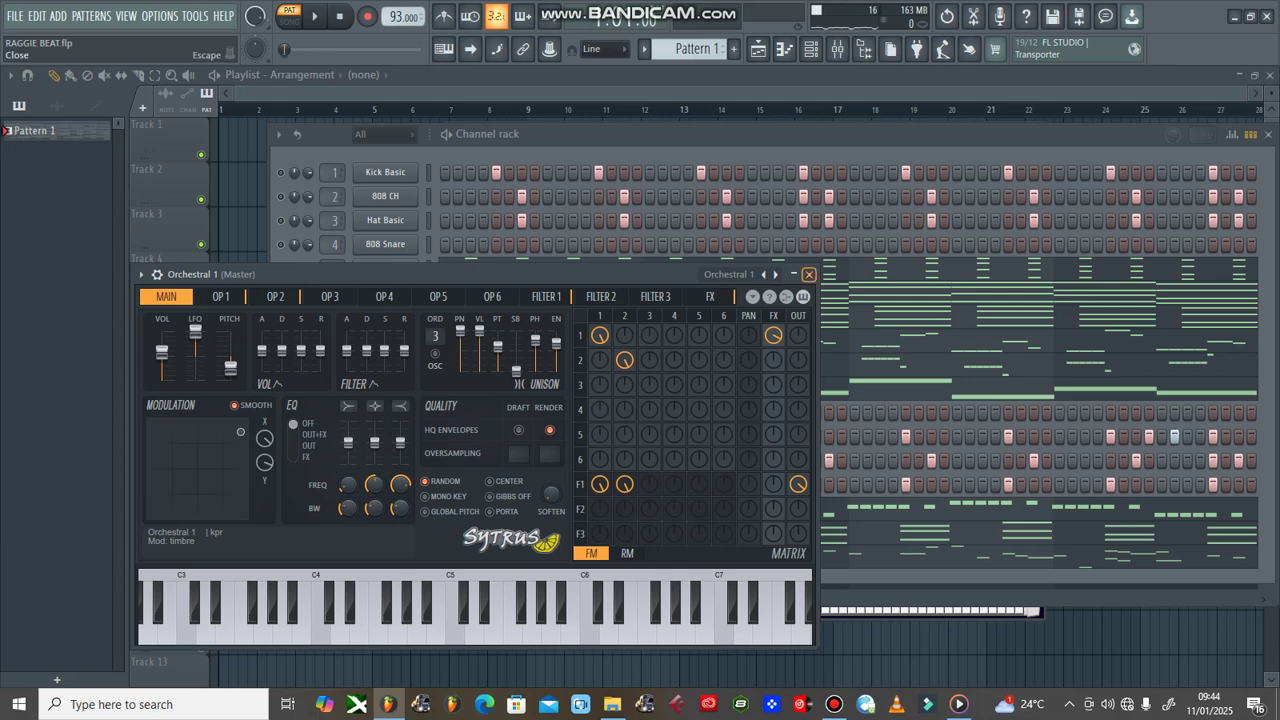
{"action": "left_click", "coordinate": [809, 274]}
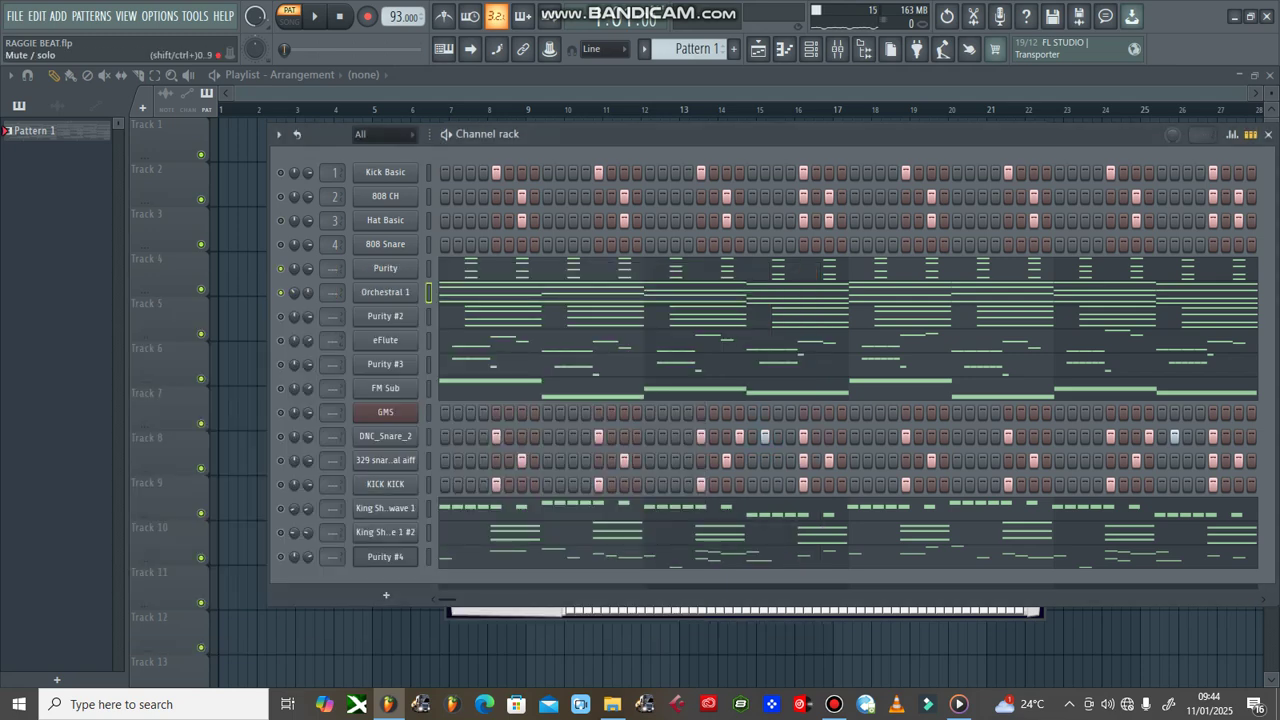
- Play the Orchestral 1 chords alone in the piano roll and listen to them together with the Purity channel
{"action": "key", "text": "F7"}
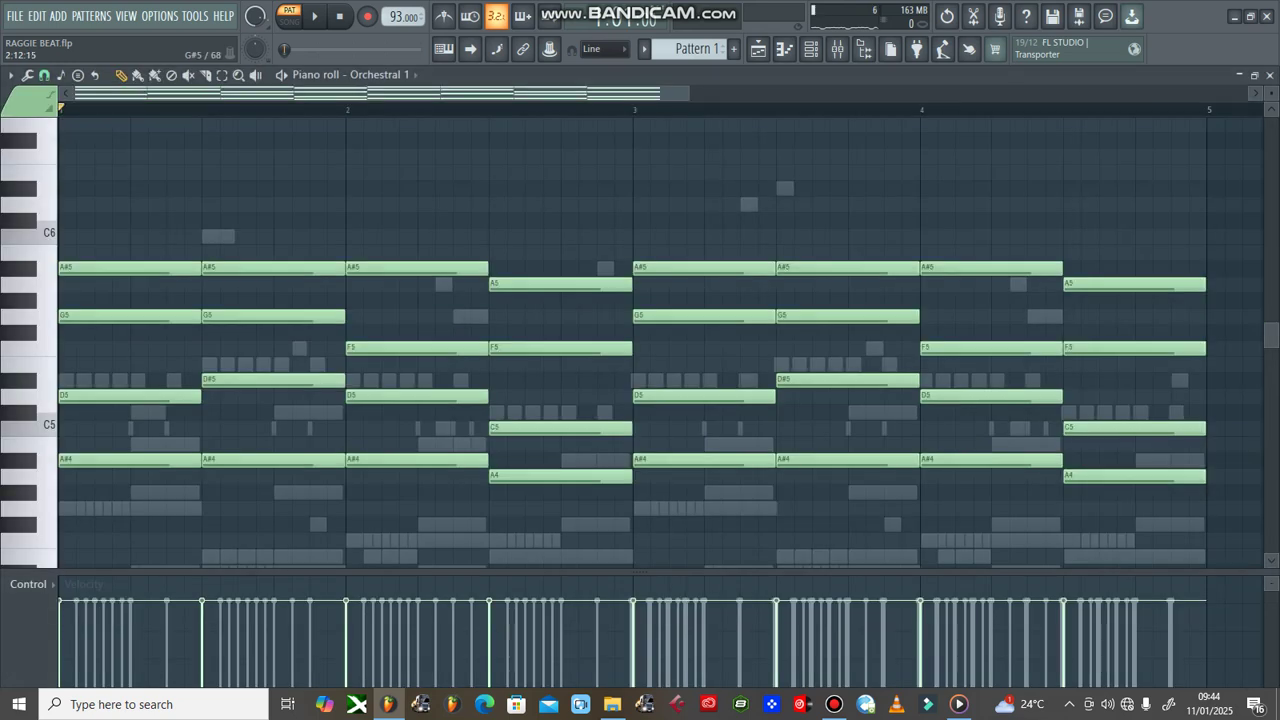
{"action": "key", "text": "space"}
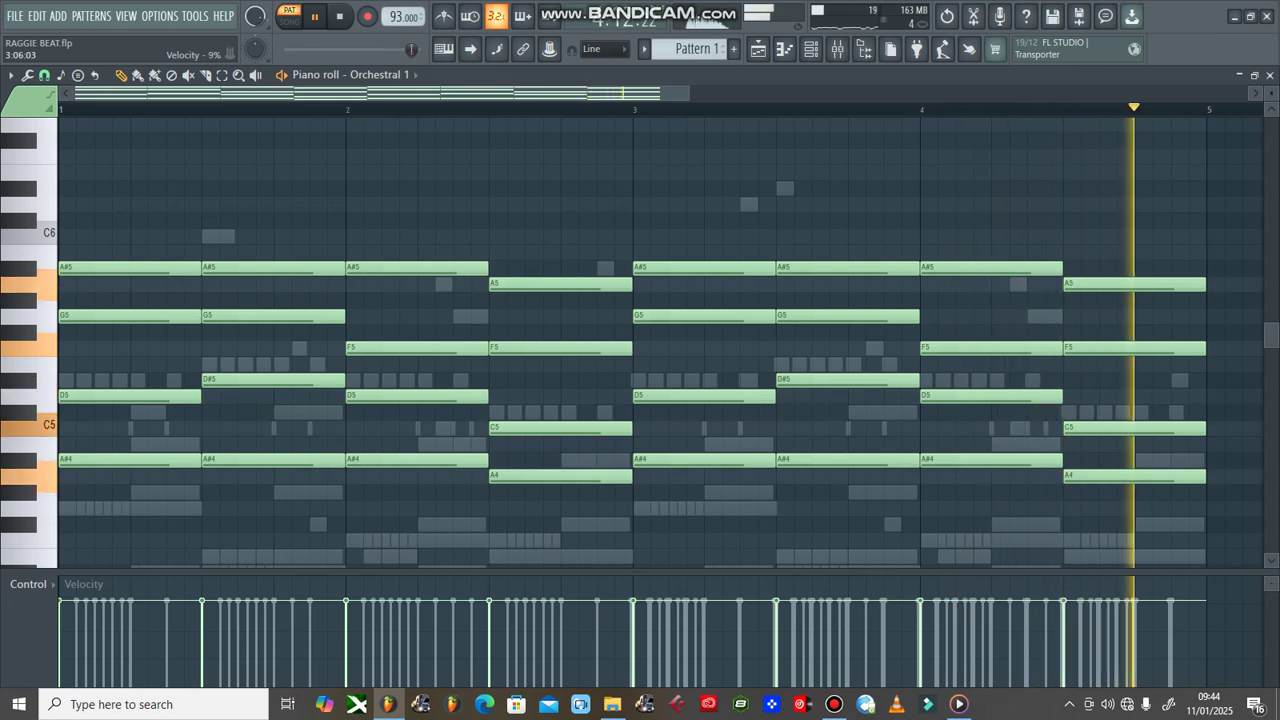
{"action": "key", "text": "space"}
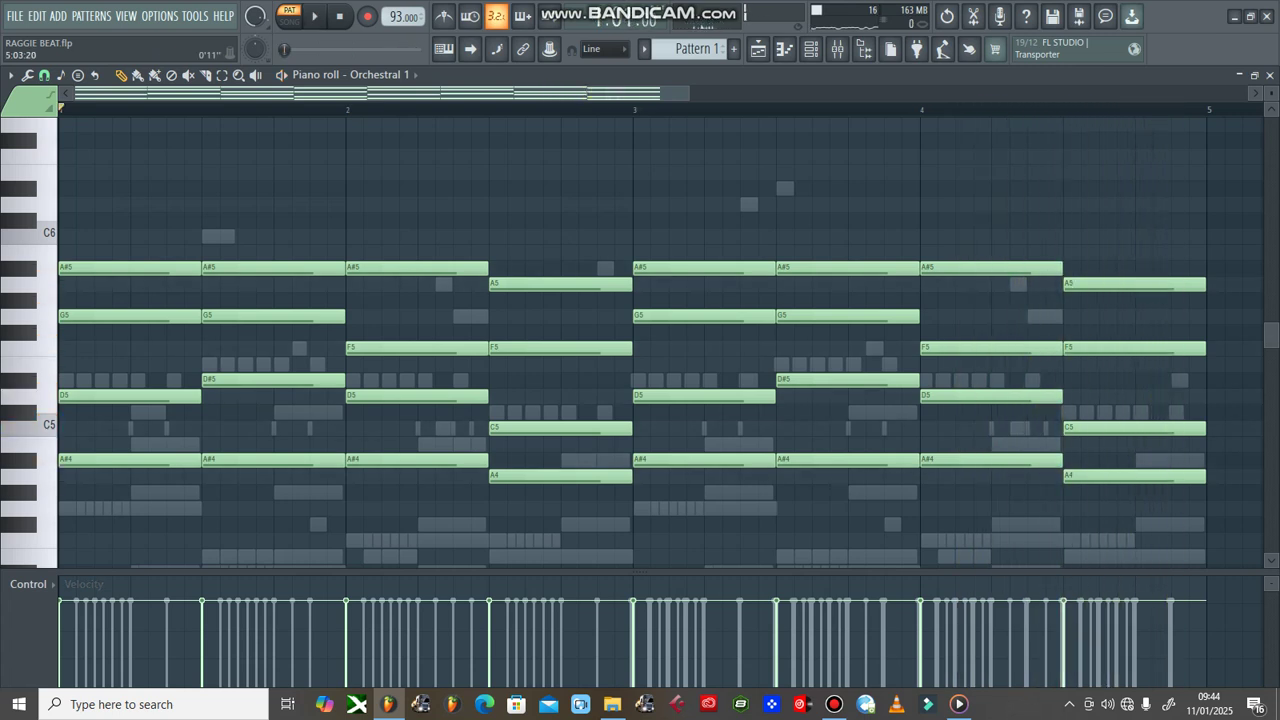
{"action": "key", "text": "Escape"}
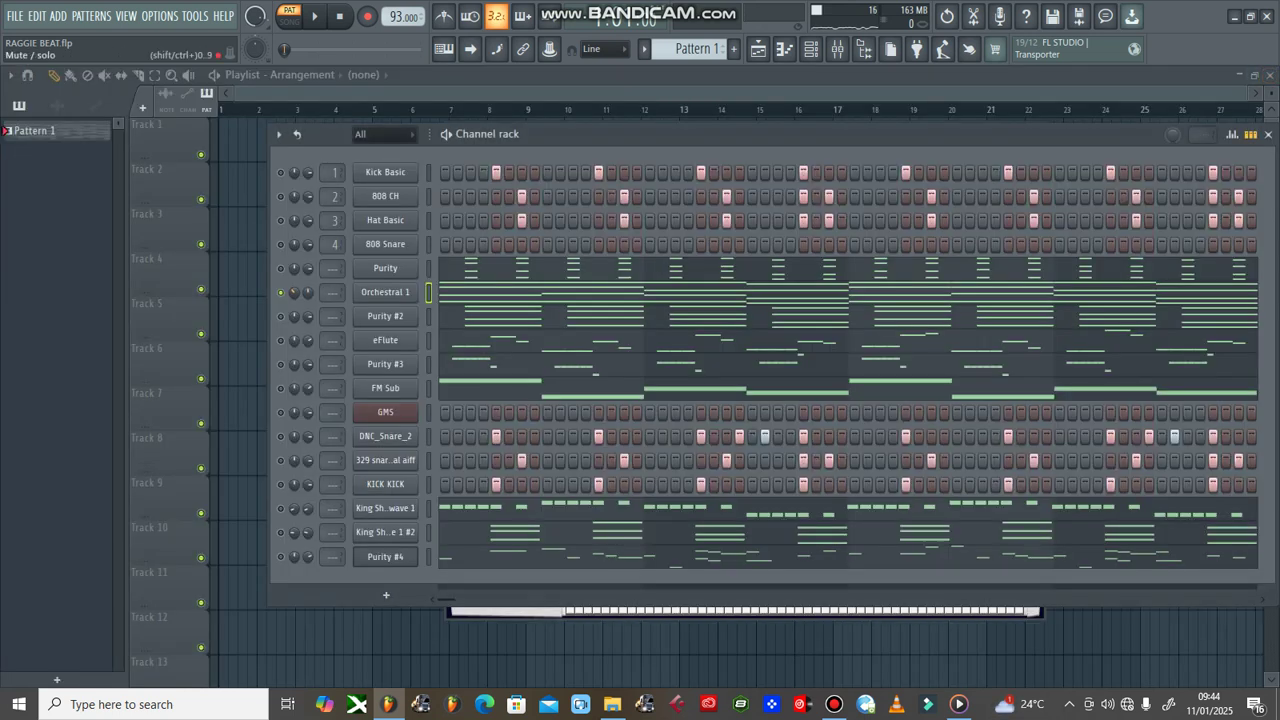
{"action": "key", "text": "space"}
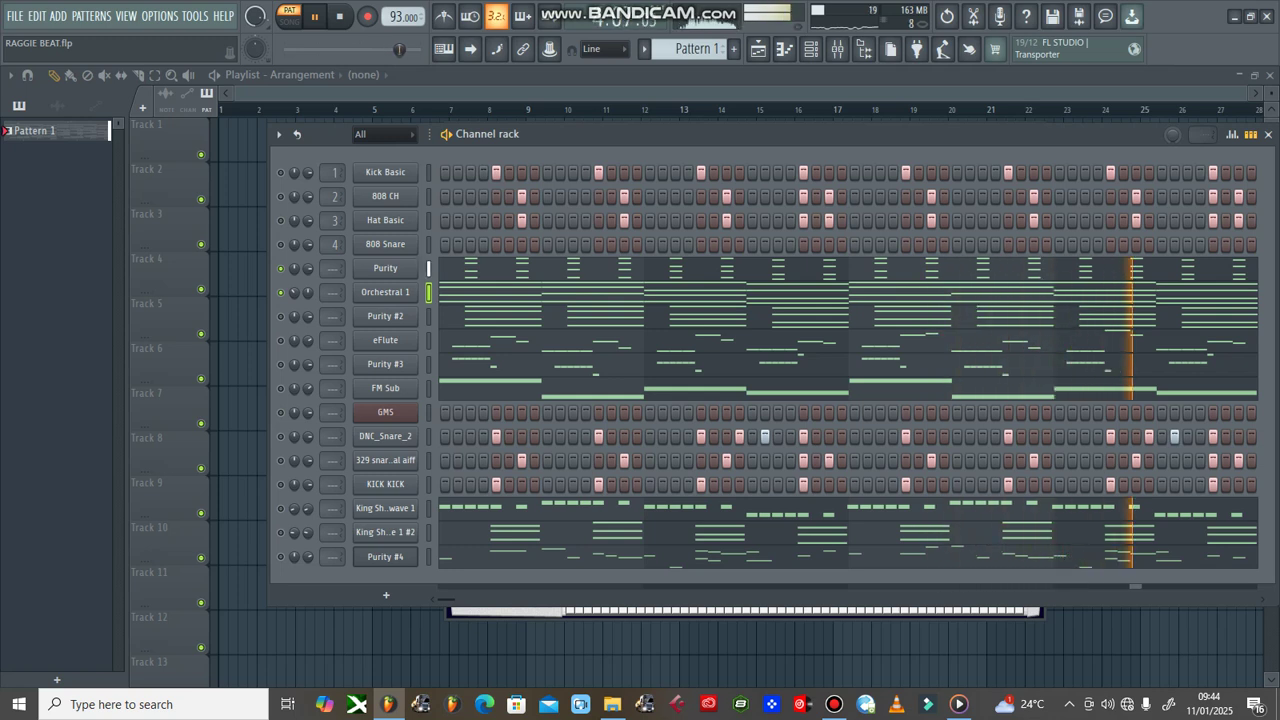
{"action": "key", "text": "space"}
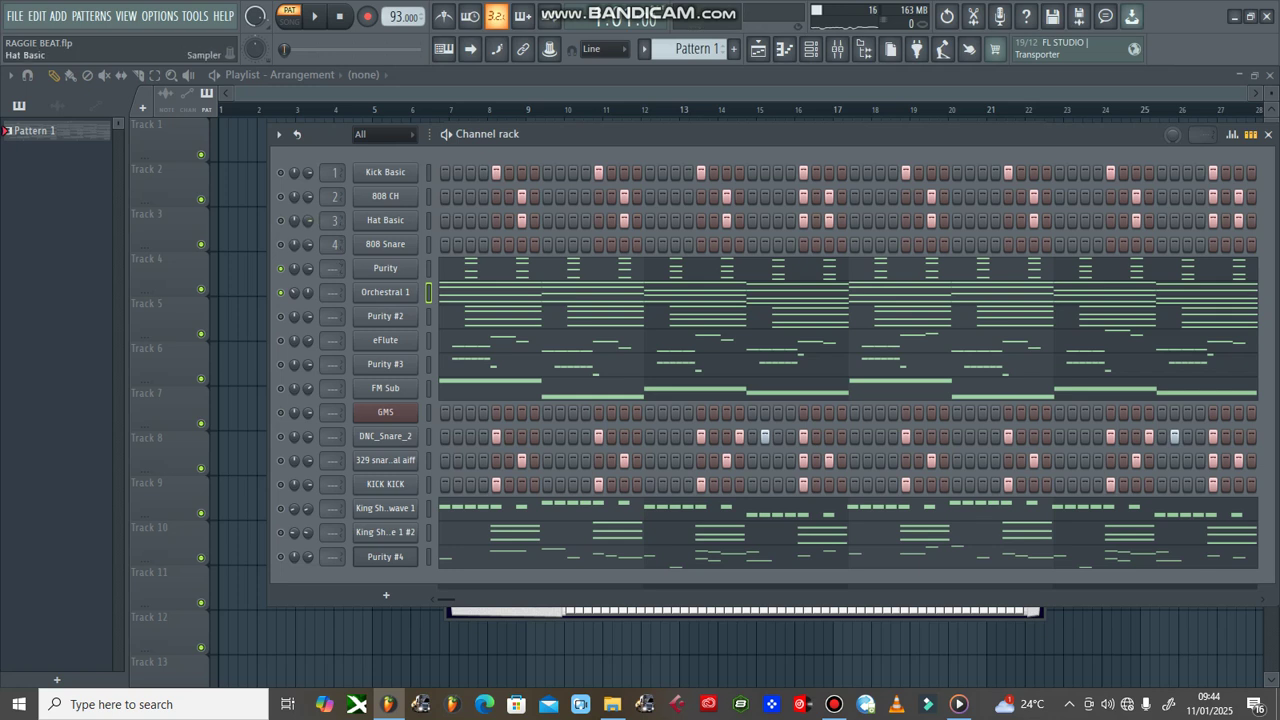
- Normalize the Hat Basic sample and play it together with Purity and Orchestral 1
{"action": "left_click", "coordinate": [385, 220]}
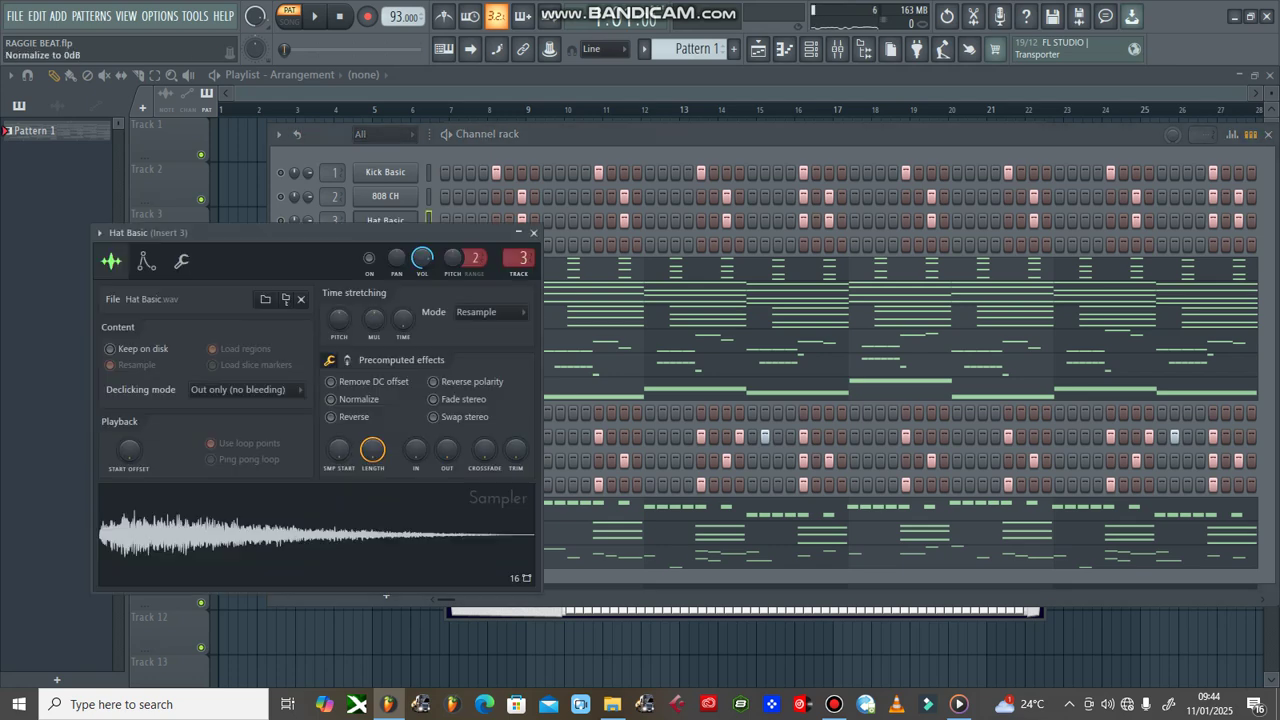
{"action": "left_click", "coordinate": [340, 399]}
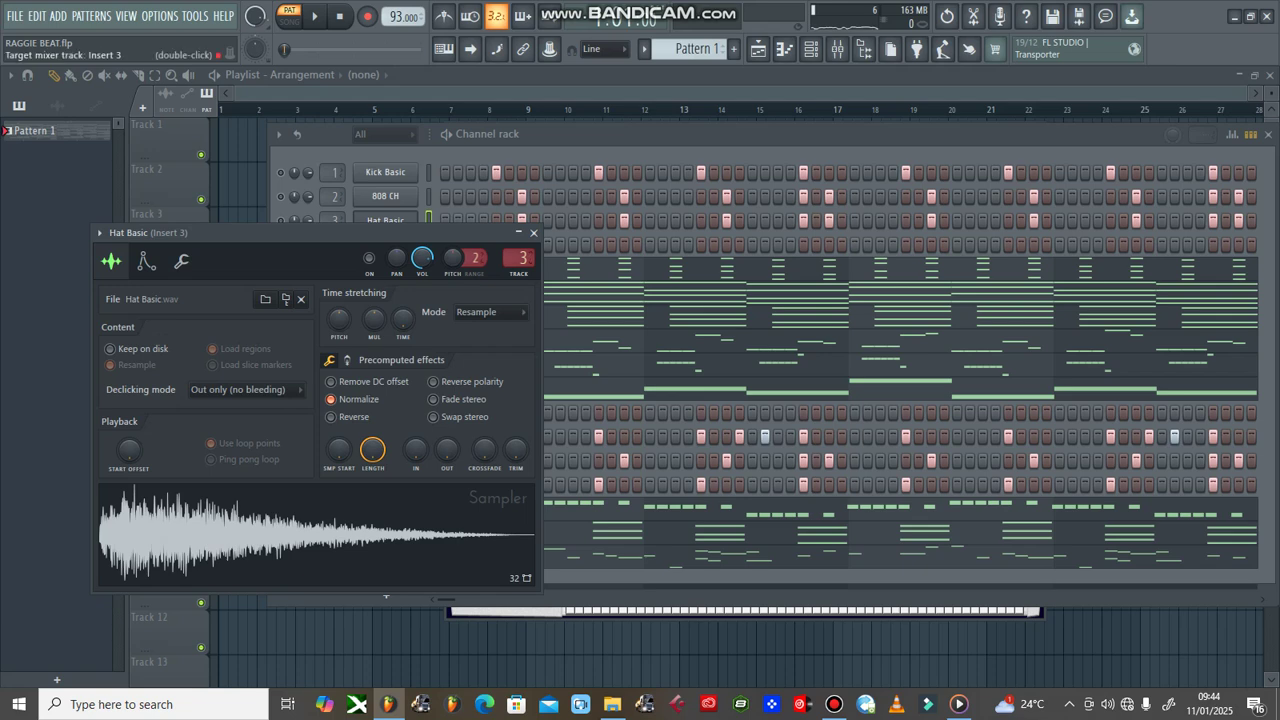
{"action": "left_click", "coordinate": [533, 232]}
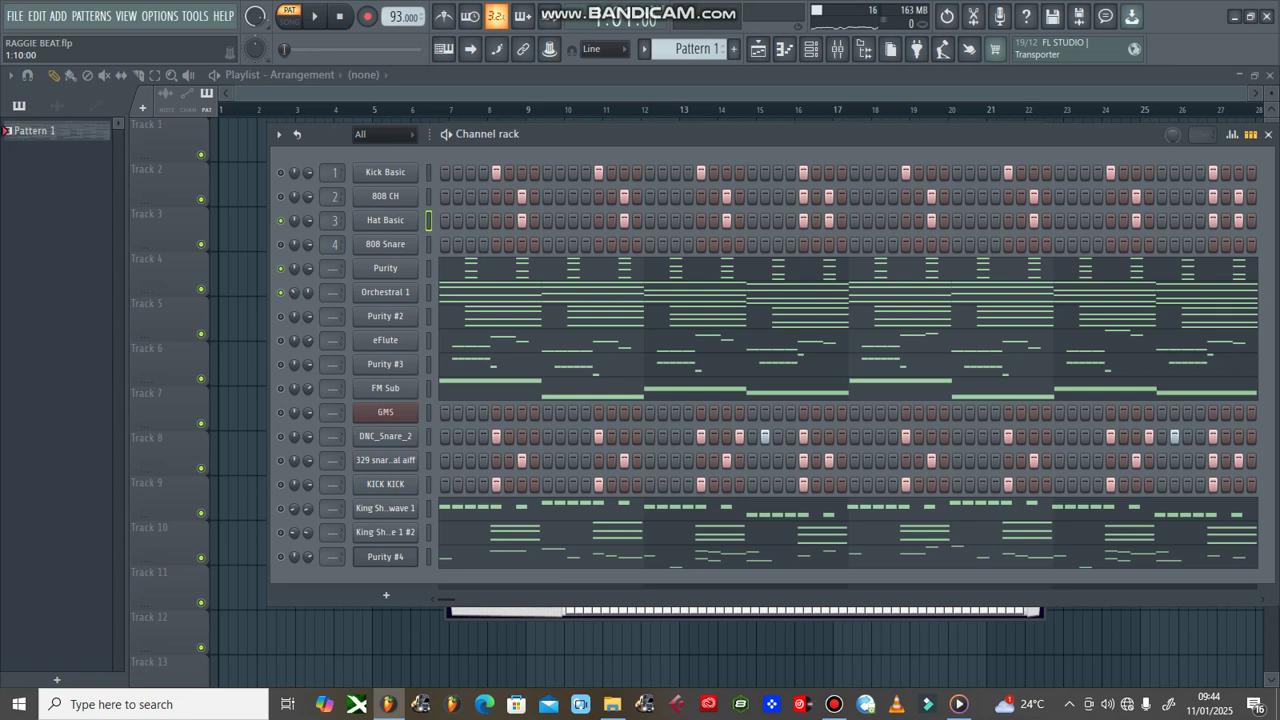
{"action": "key", "text": "space"}
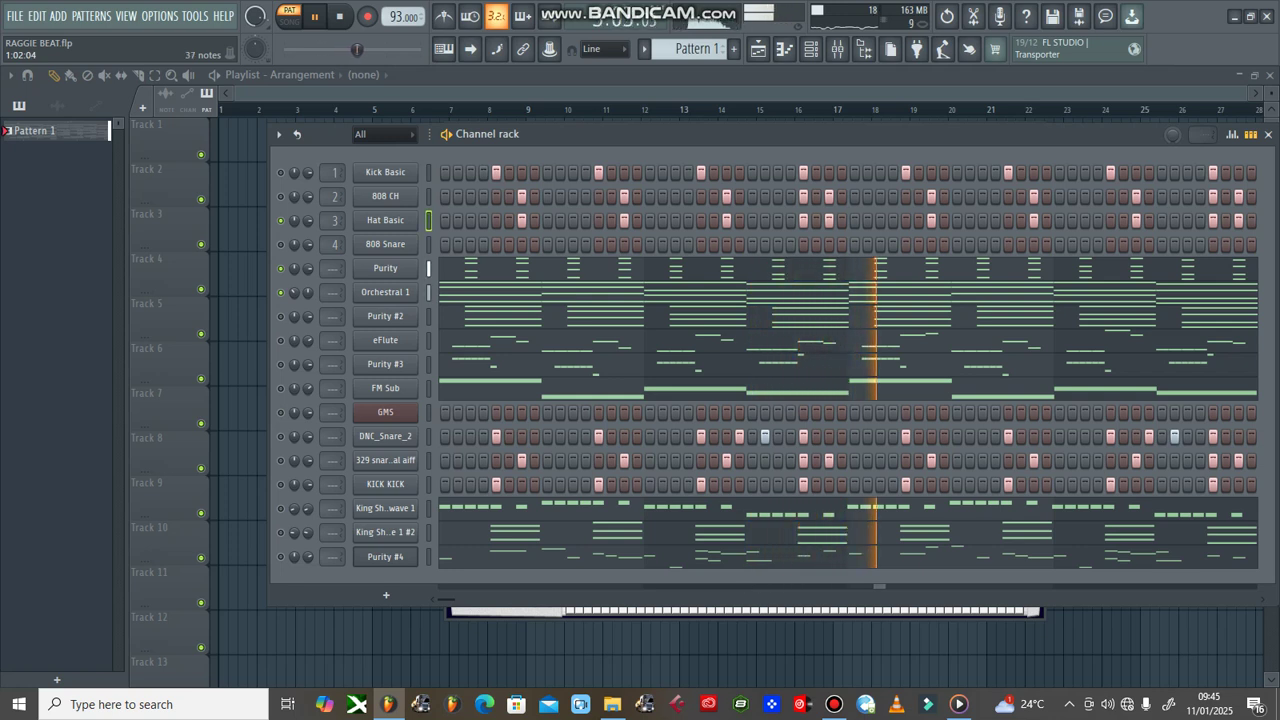
{"action": "key", "text": "space"}
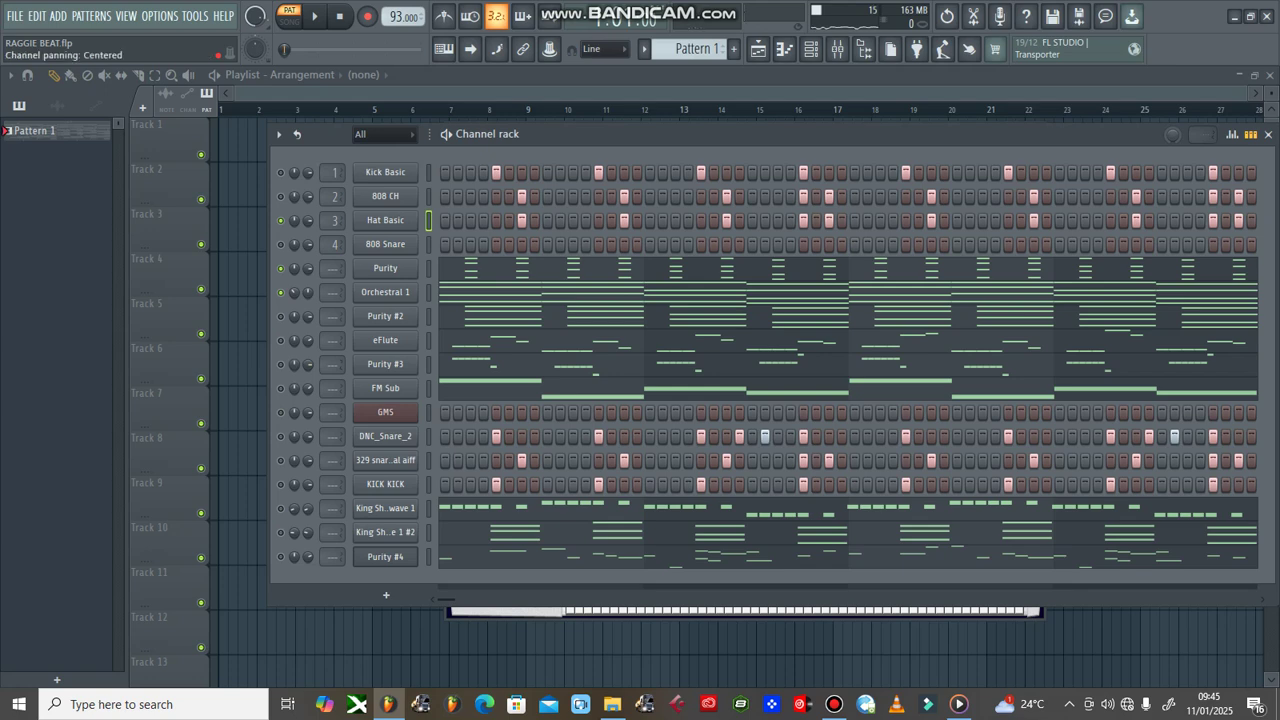
- Check the Purity #3 channel's plugin preset and play its notes solo in the piano roll
{"action": "left_click", "coordinate": [385, 364]}
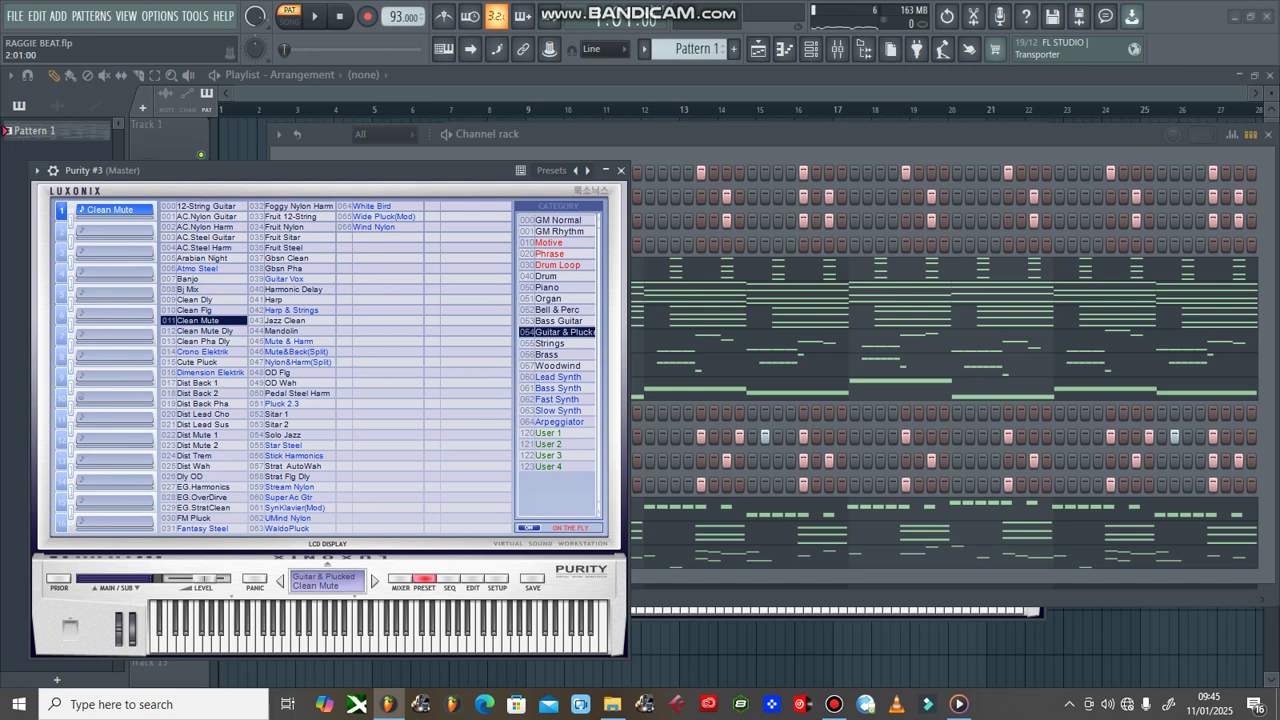
{"action": "left_click", "coordinate": [620, 170]}
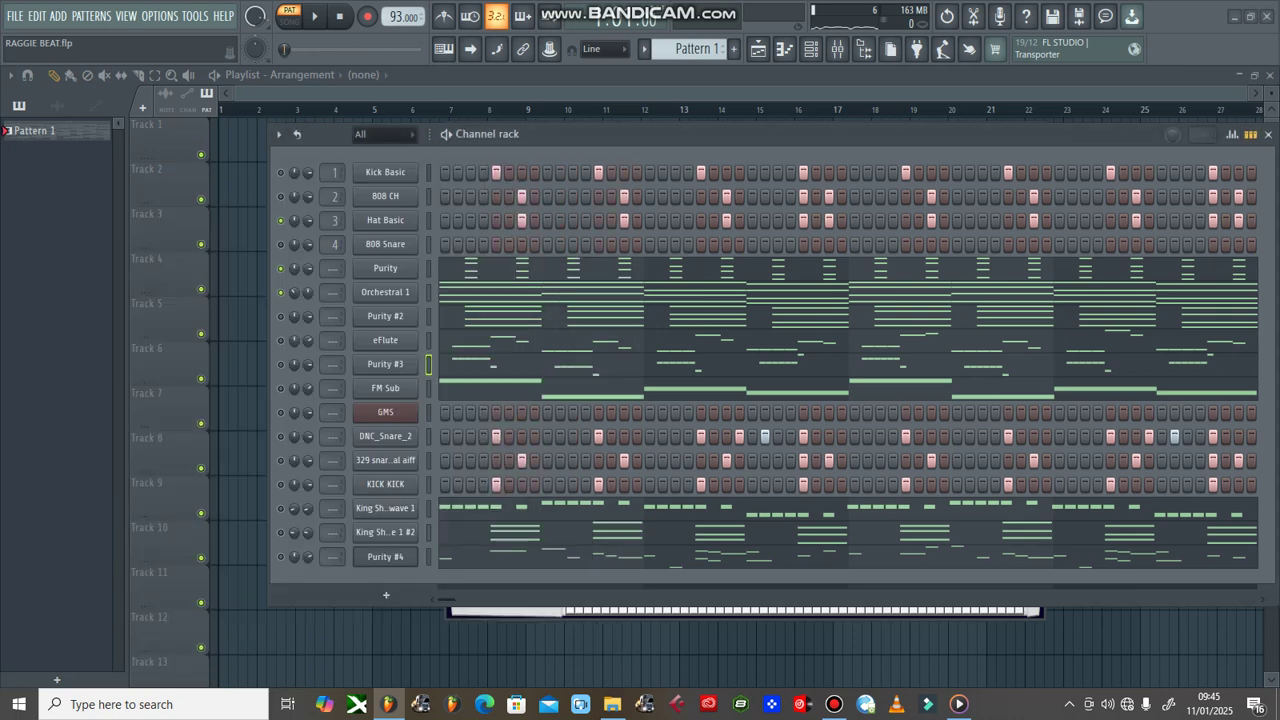
{"action": "key", "text": "F7"}
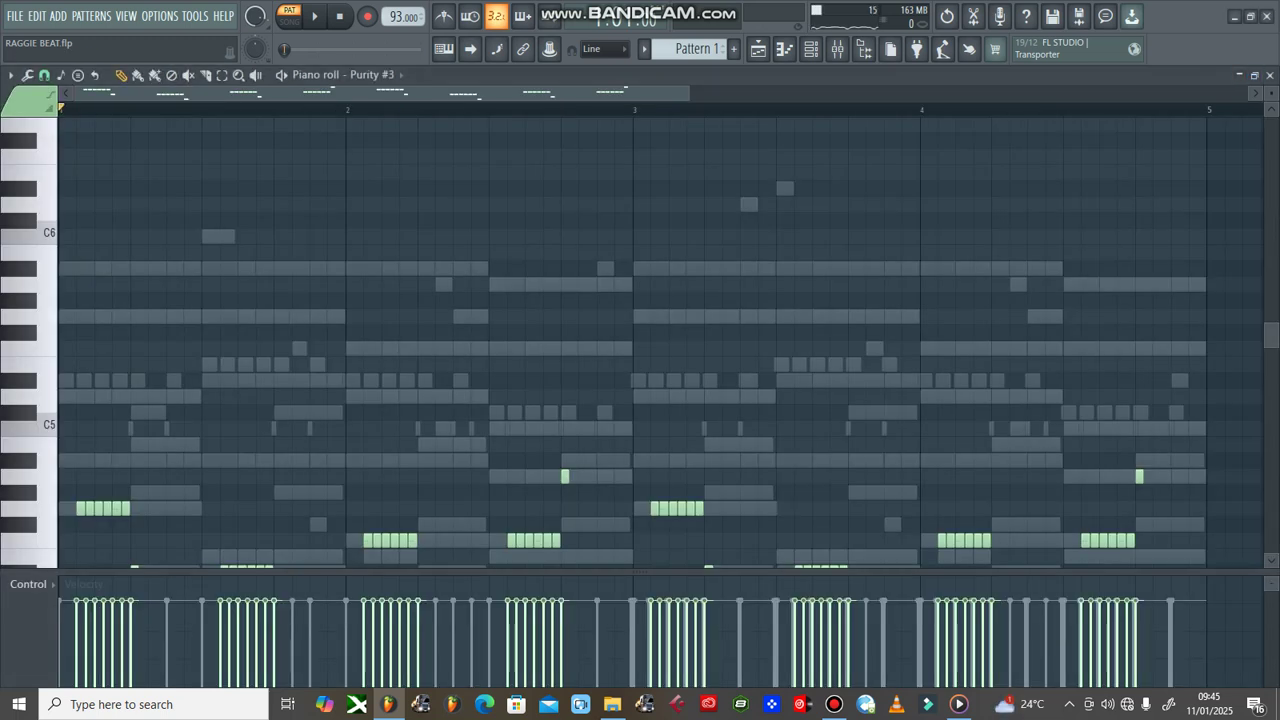
{"action": "left_click", "coordinate": [1270, 75]}
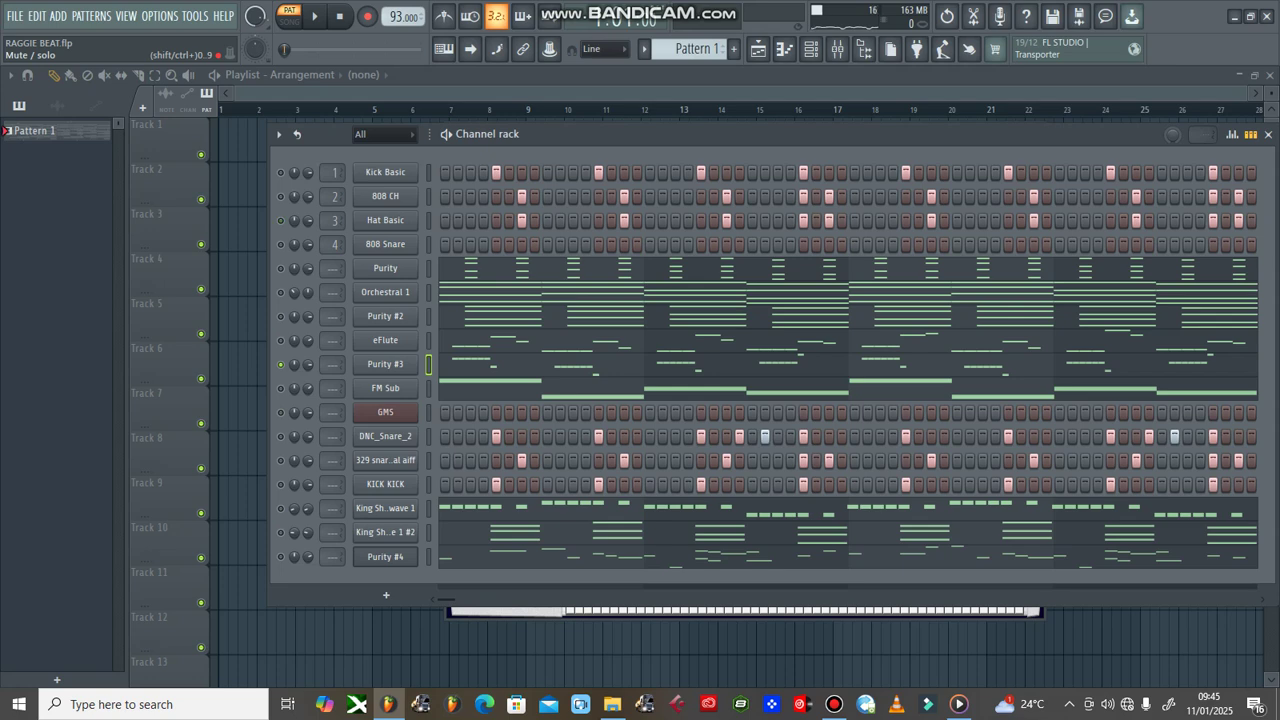
{"action": "key", "text": "F7"}
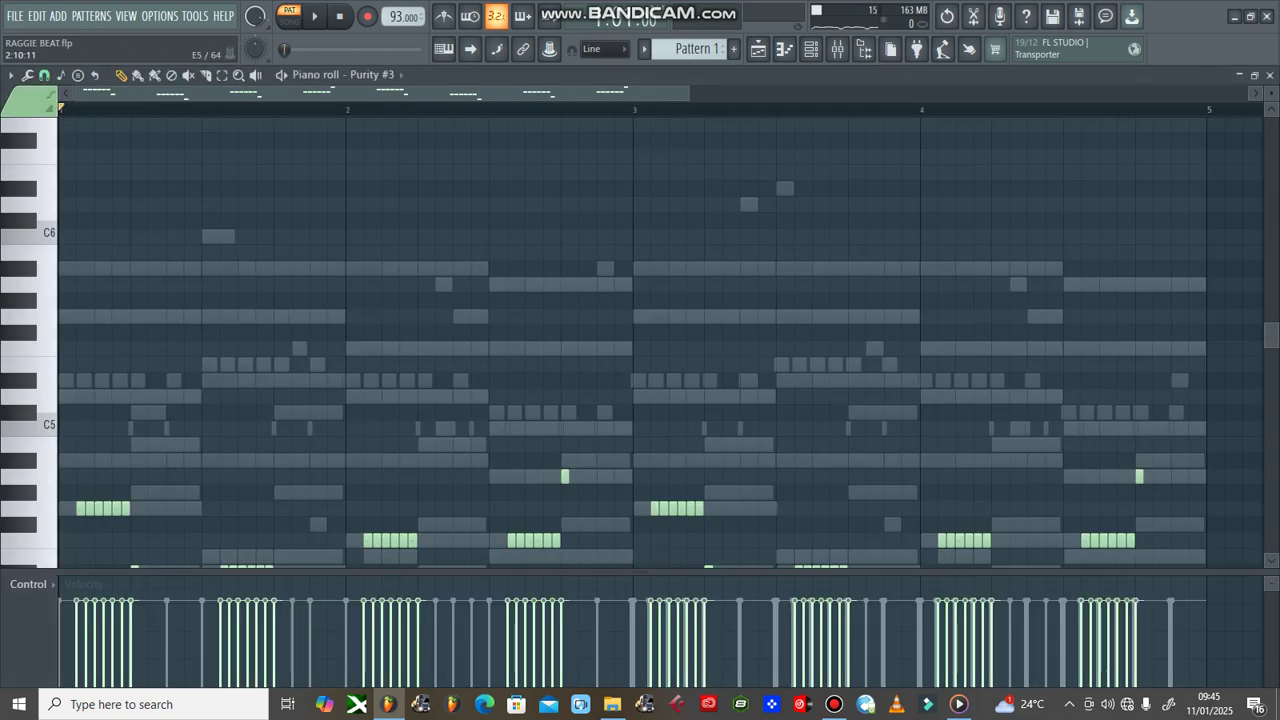
{"action": "key", "text": "space"}
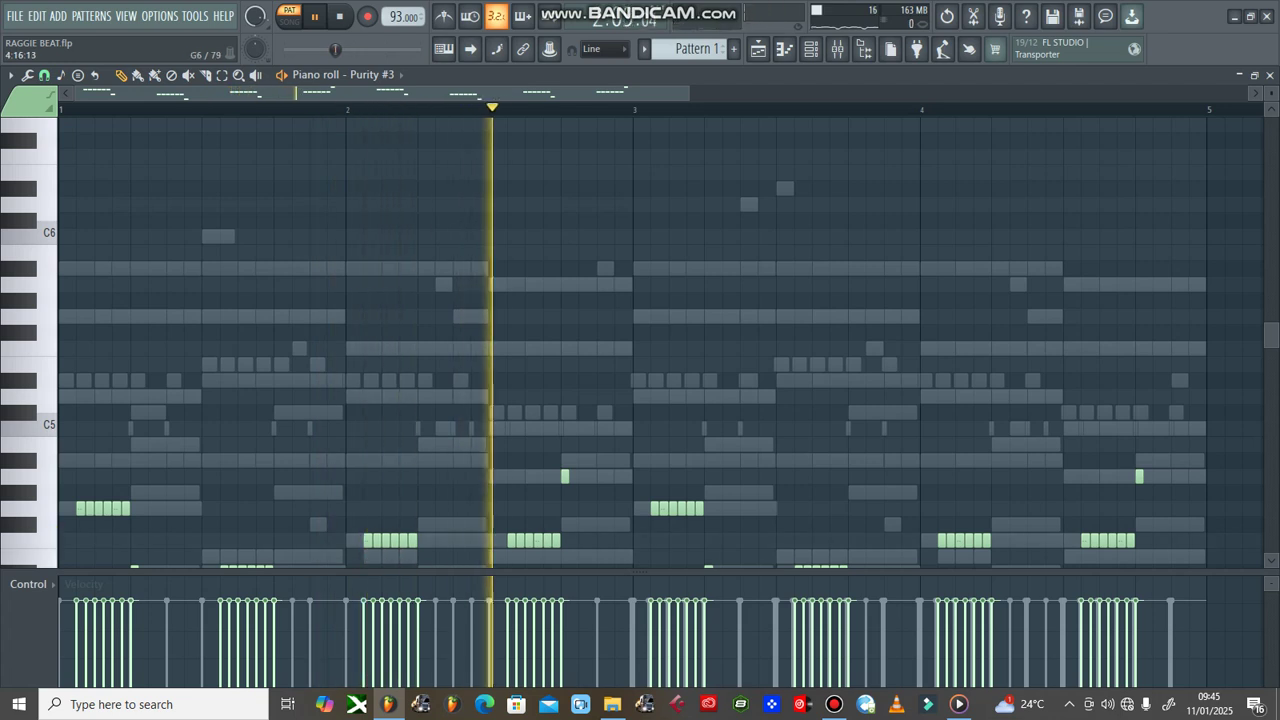
{"action": "left_click", "coordinate": [1270, 75]}
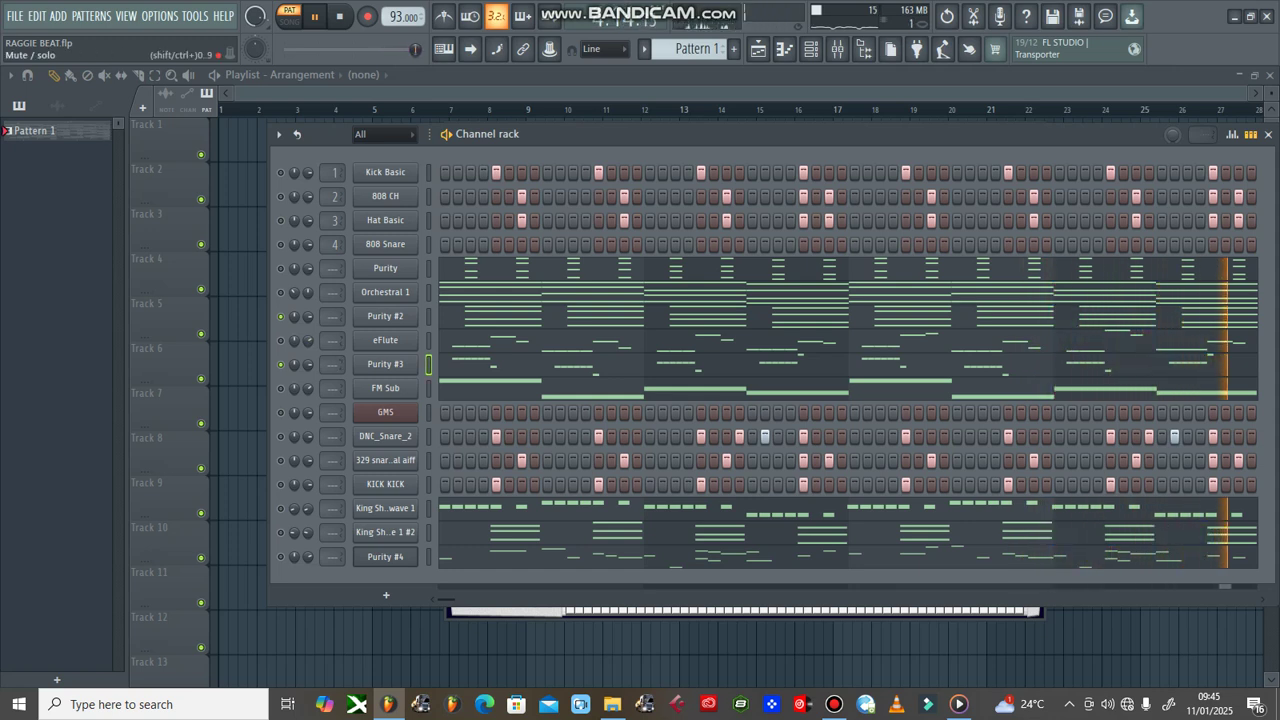
- Mute the Purity #2 channel and play Purity, Orchestral 1 and Purity #3 together
{"action": "left_click", "coordinate": [281, 316]}
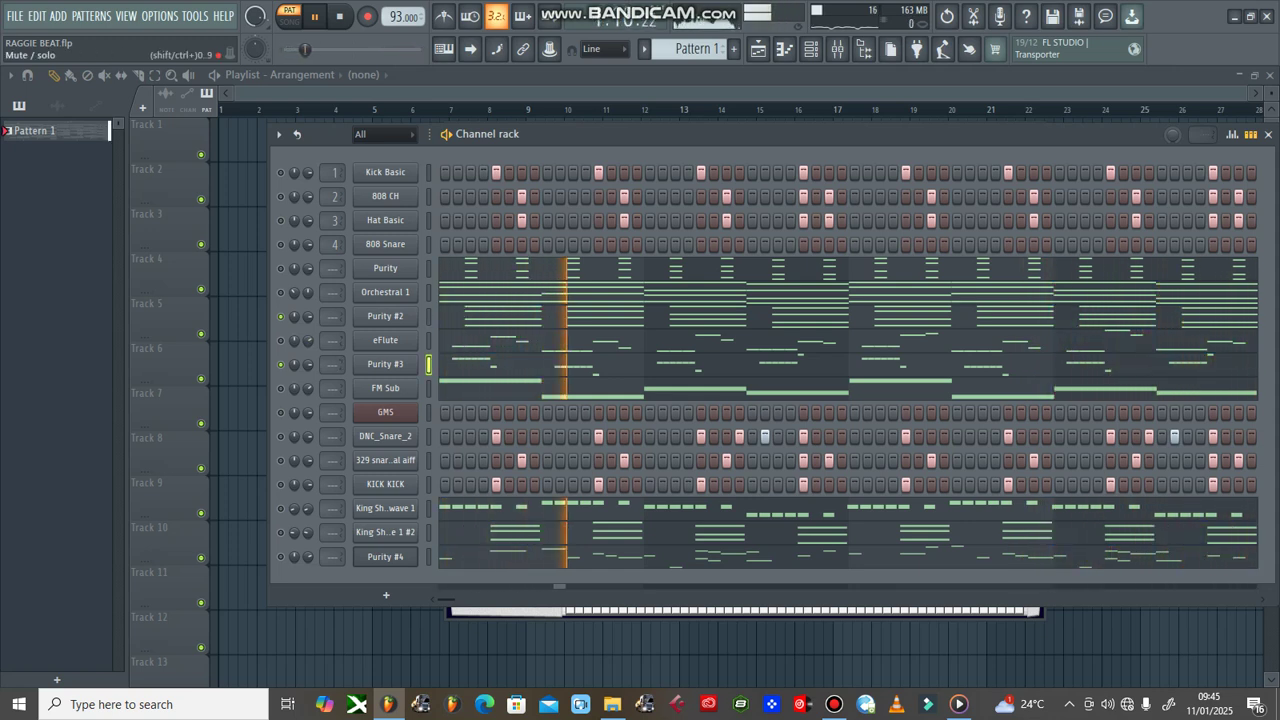
{"action": "key", "text": "space"}
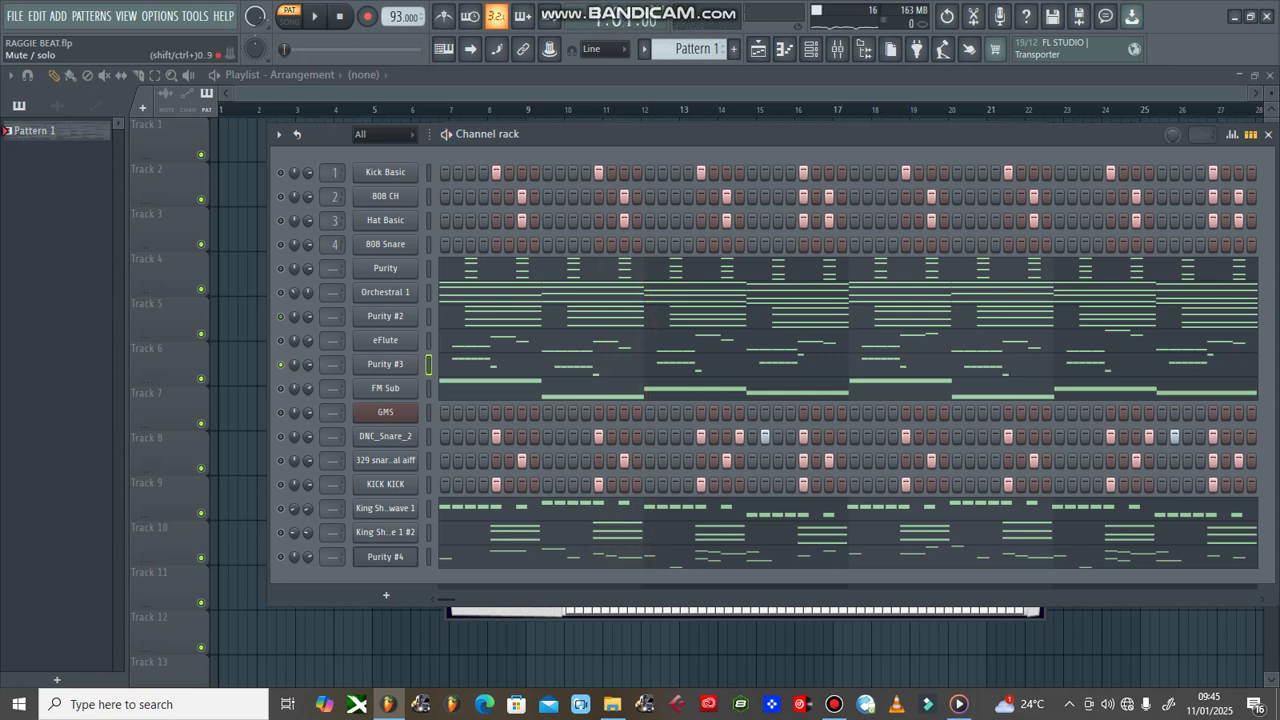
{"action": "key", "text": "space"}
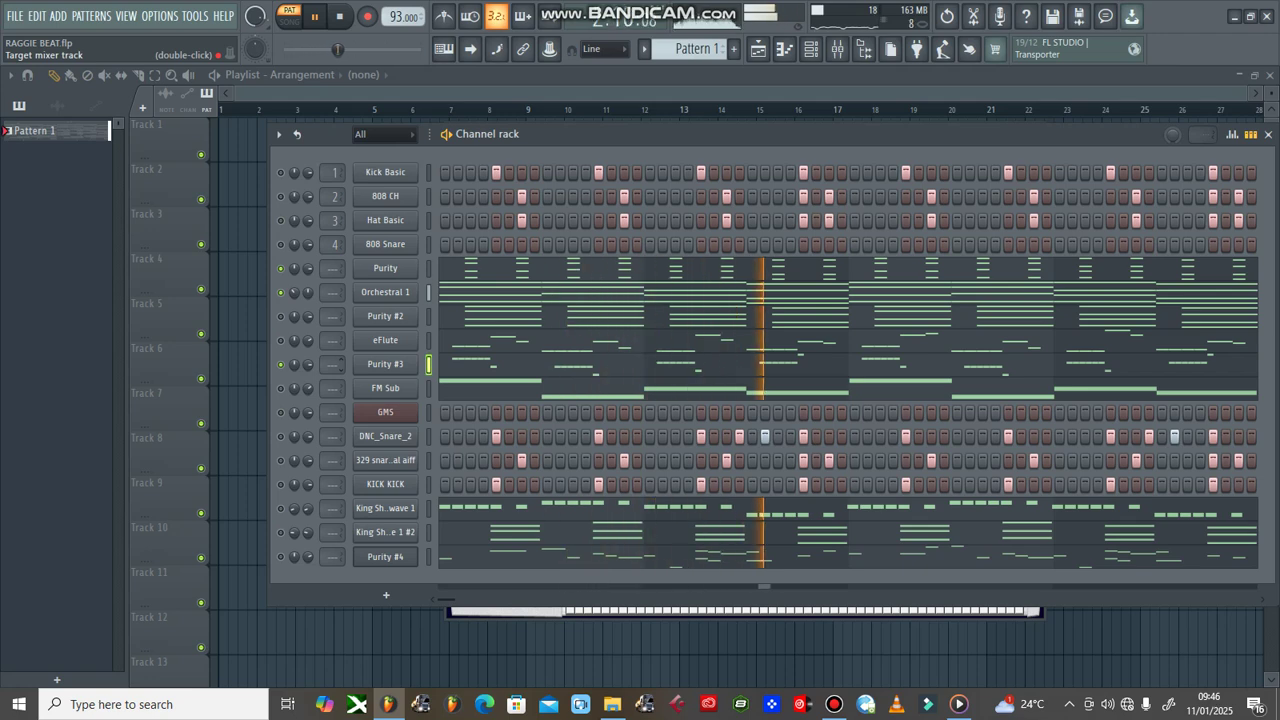
{"action": "key", "text": "space"}
- Check the Purity #2 channel's plugin preset and view its chord notes in the piano roll
{"action": "left_click", "coordinate": [385, 316]}
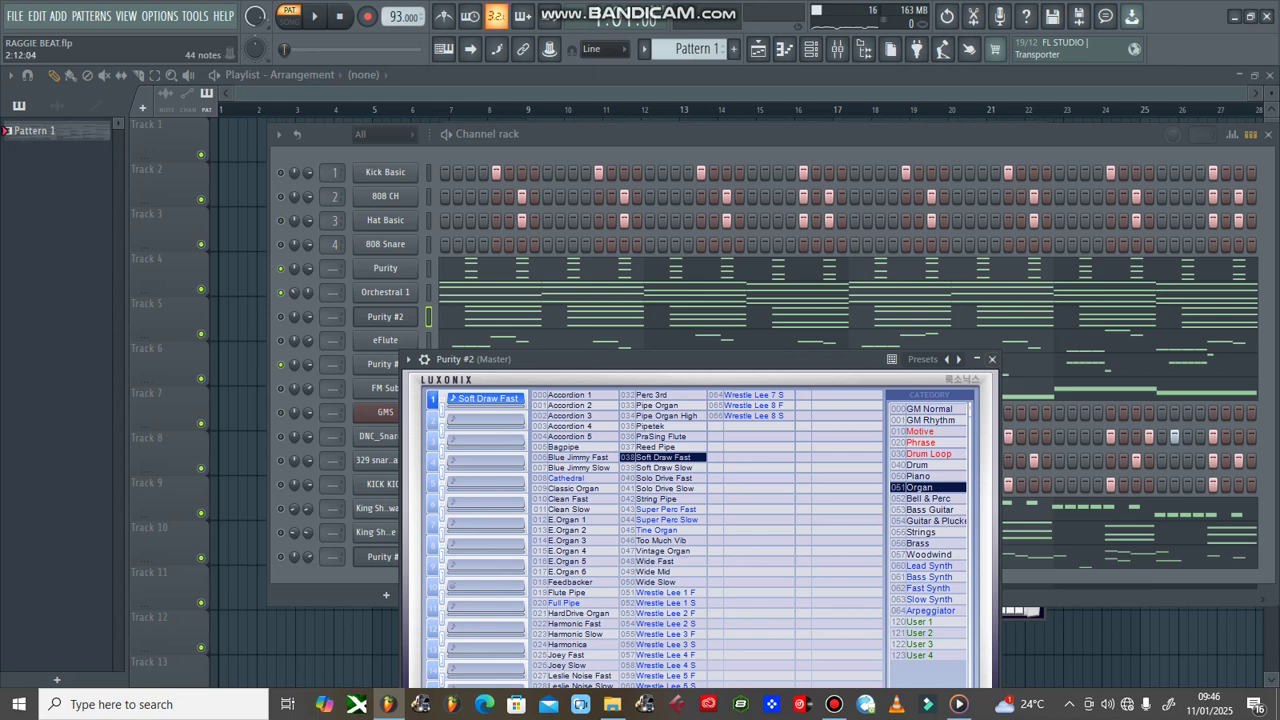
{"action": "left_click", "coordinate": [991, 359]}
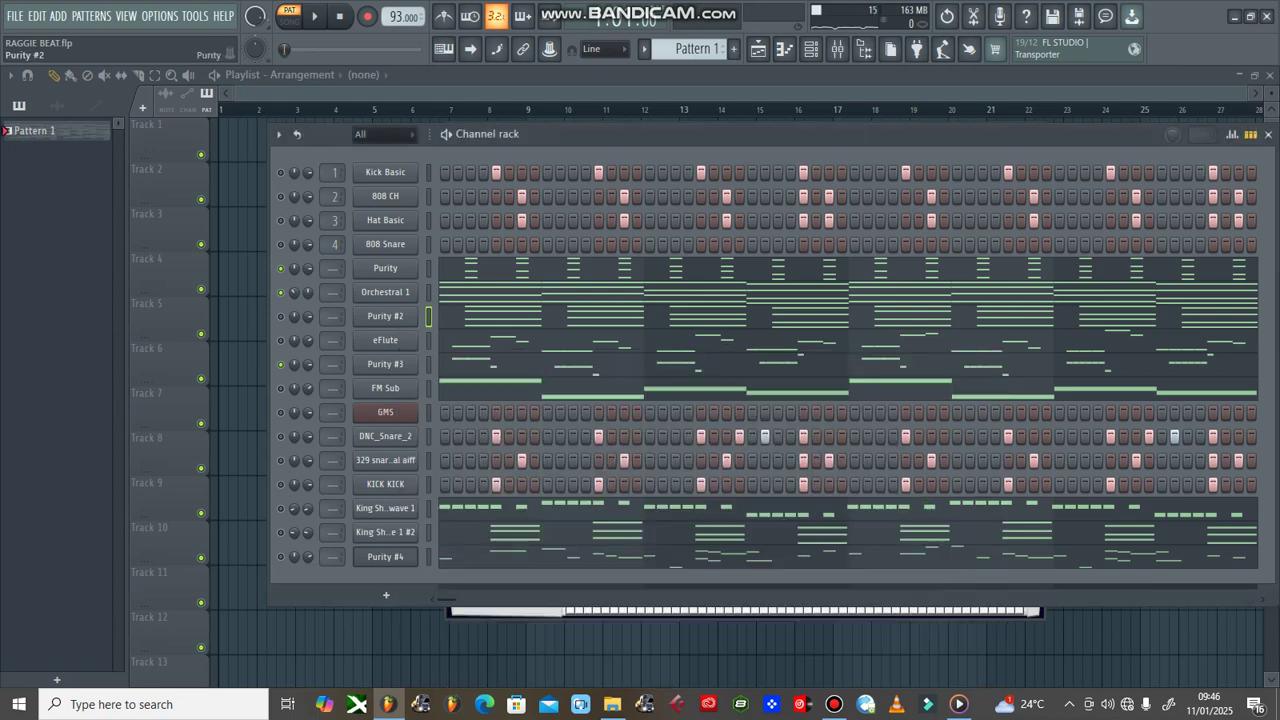
{"action": "key", "text": "F7"}
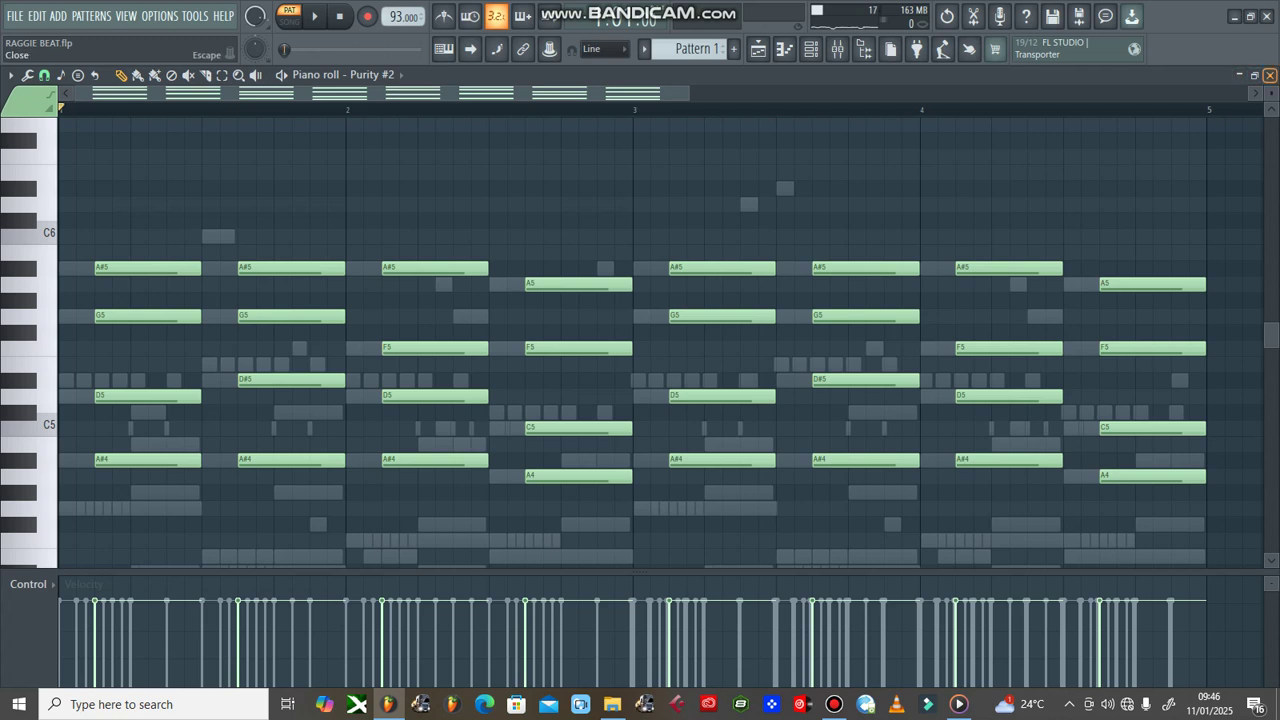
- Play the Purity #2 chords in the piano roll with Purity, Orchestral 1 and Purity #3 also enabled
{"action": "left_click", "coordinate": [1270, 75]}
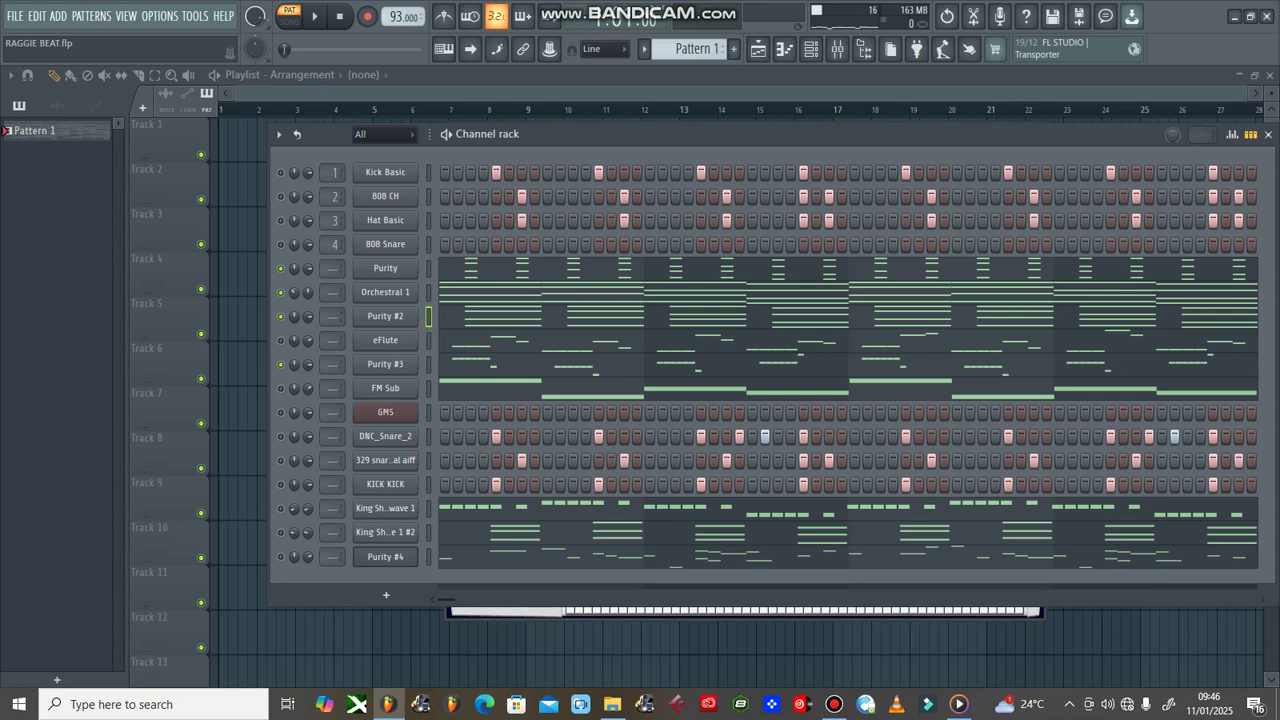
{"action": "key", "text": "F7"}
{"action": "key", "text": "space"}
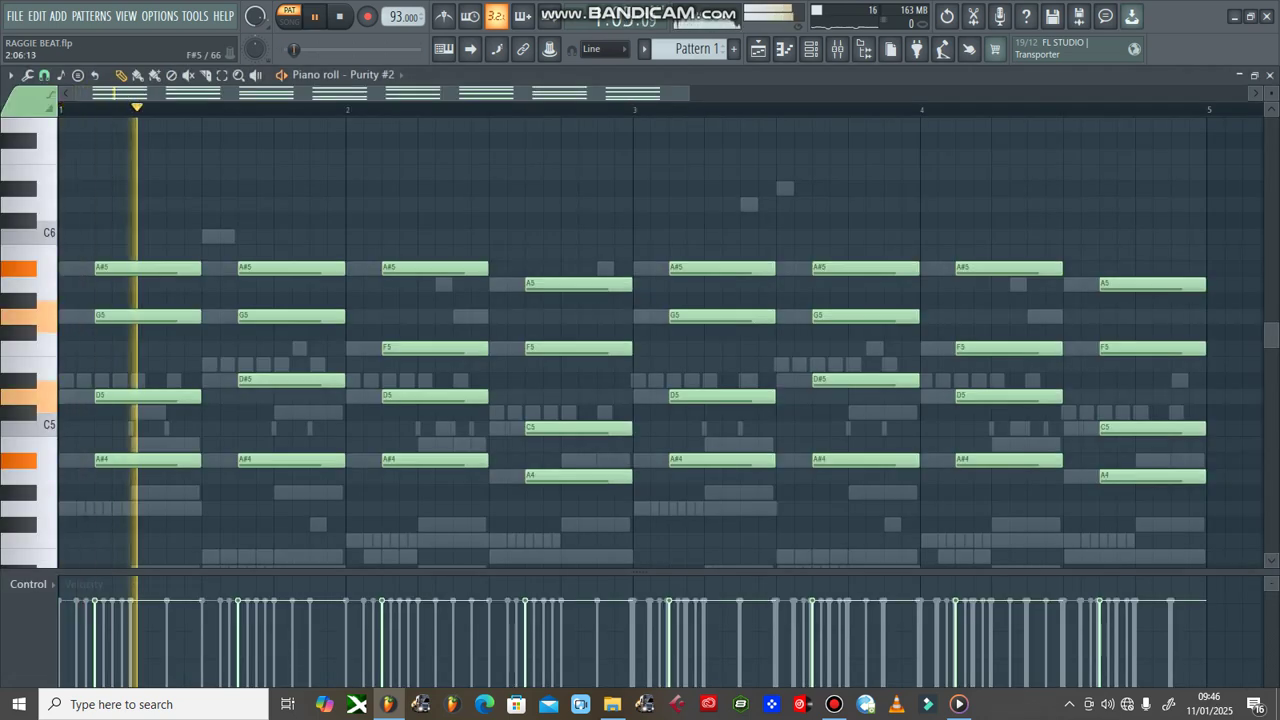
{"action": "key", "text": "space"}
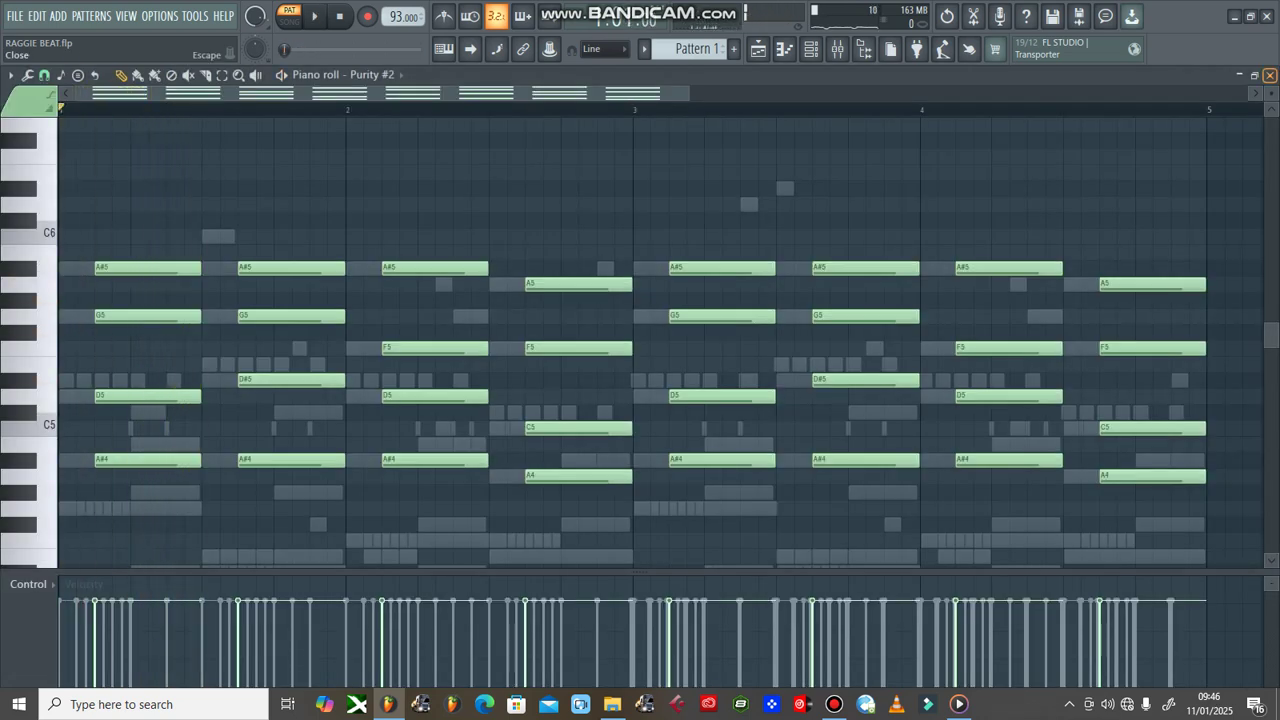
{"action": "left_click", "coordinate": [1270, 75]}
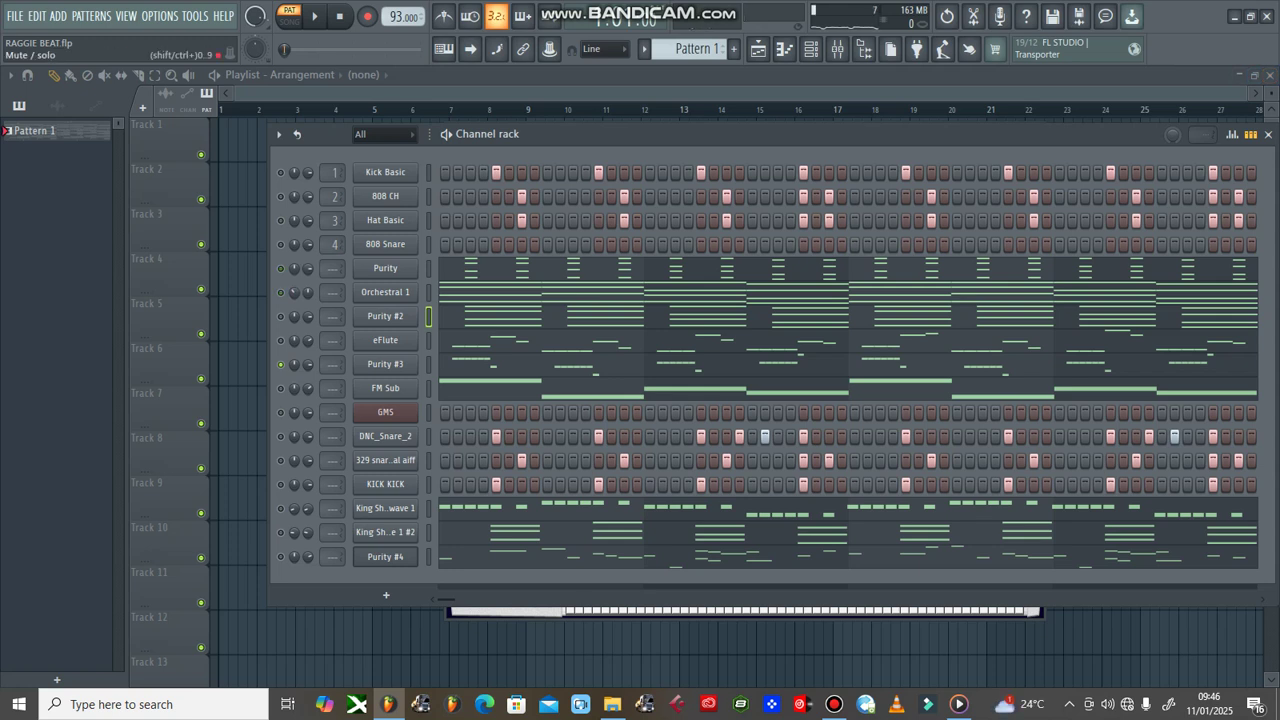
- Solo Purity #2 and follow its notes in the piano roll during playback, adding the Purity and Orchestral 1 channels
{"action": "key", "text": "space"}
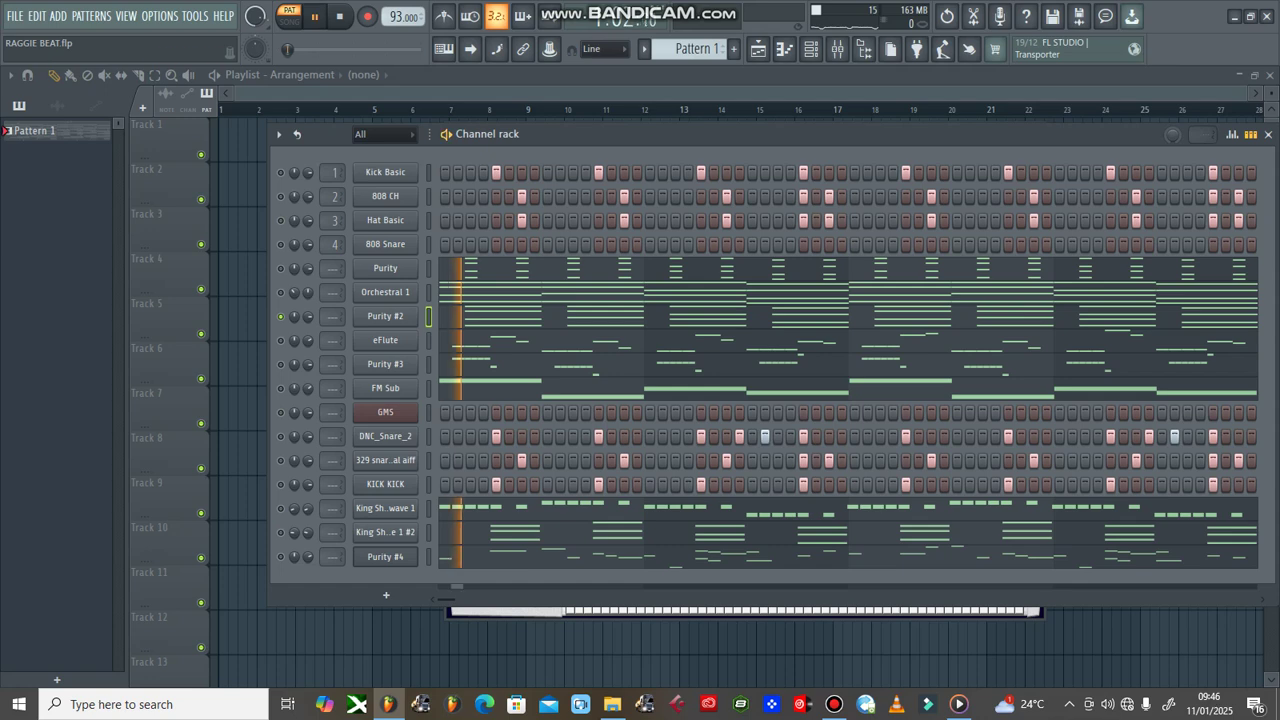
{"action": "key", "text": "F7"}
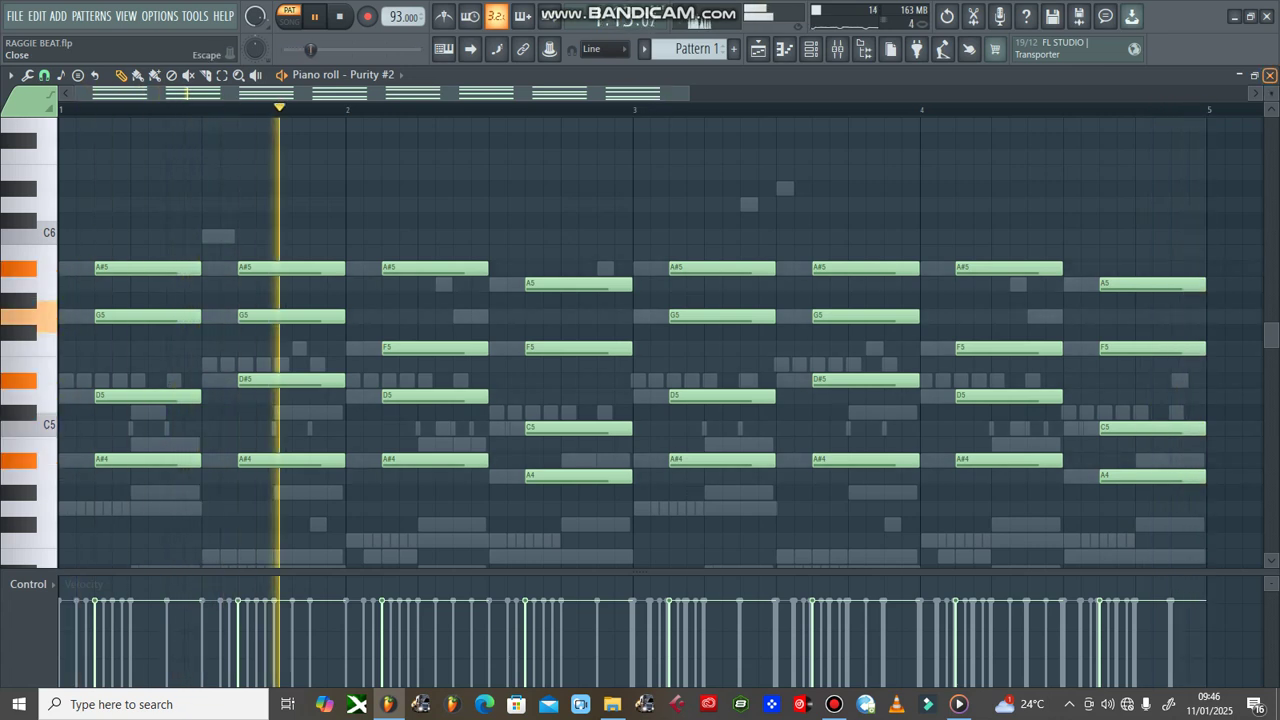
{"action": "left_click", "coordinate": [1270, 75]}
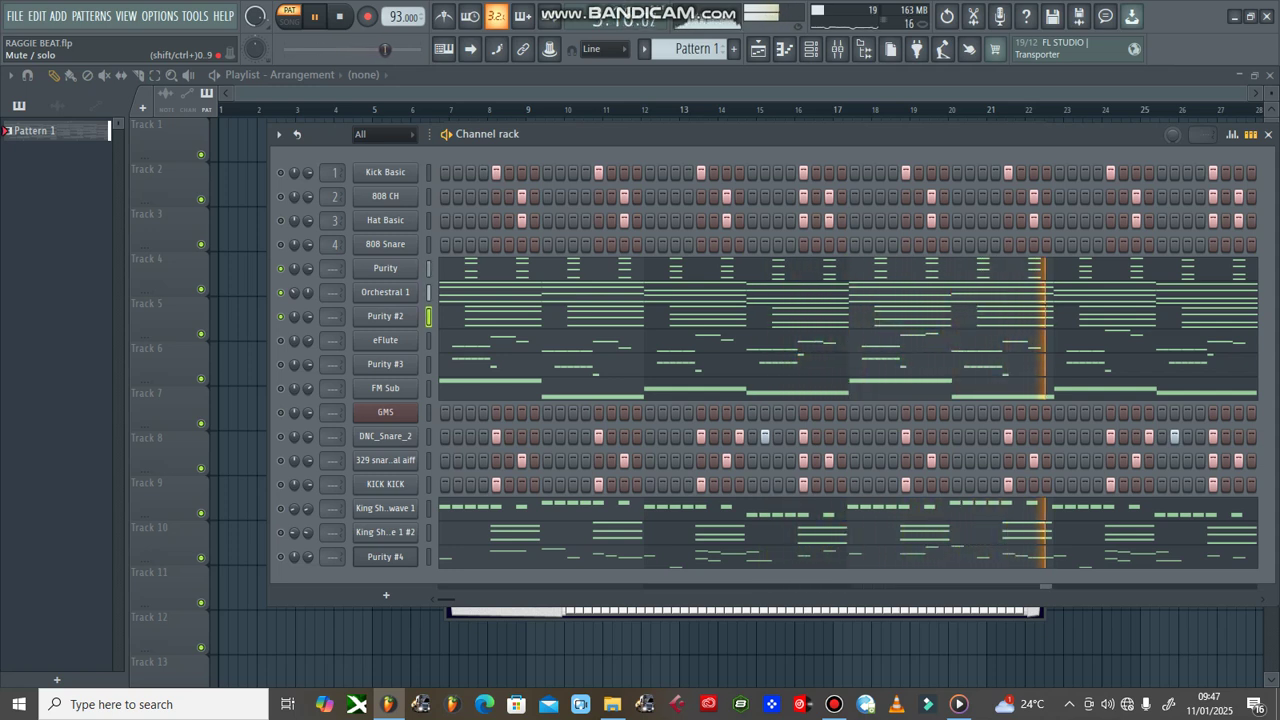
{"action": "key", "text": "space"}
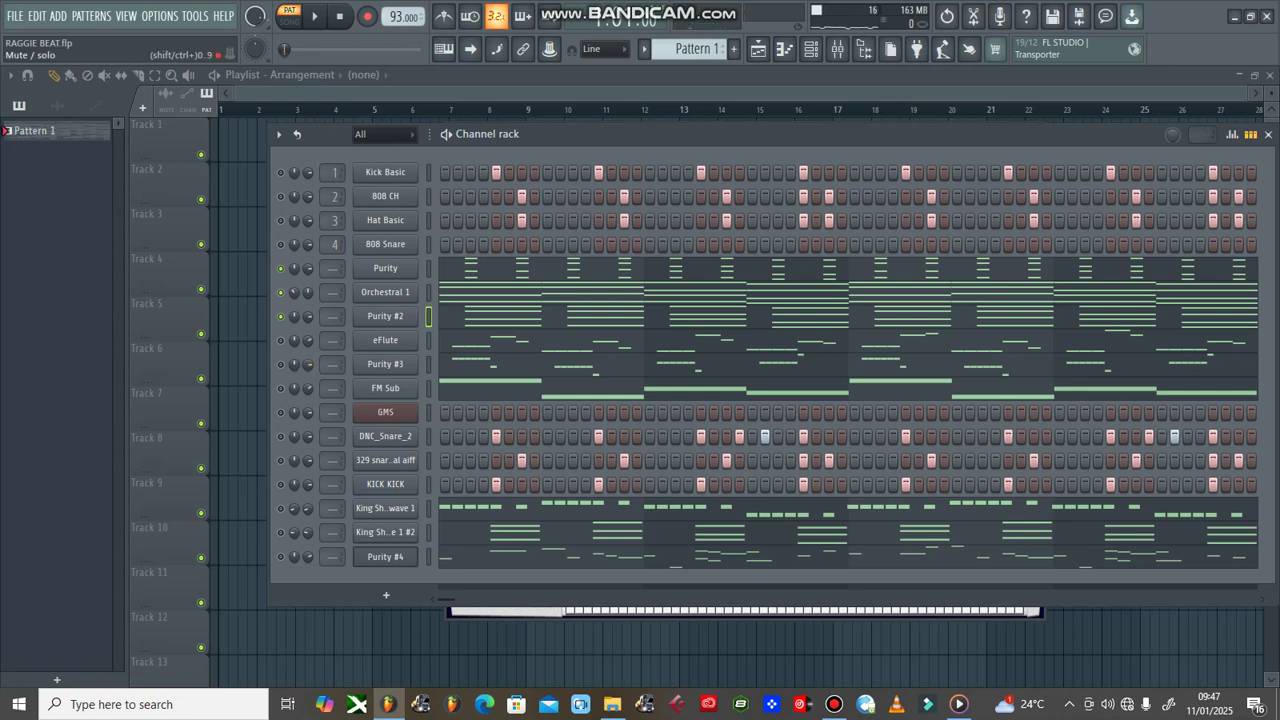
- Check the eFlute channel's plugin and add a Fruity DX10 channel to show where the eFlute preset is listed
{"action": "left_click", "coordinate": [385, 340]}
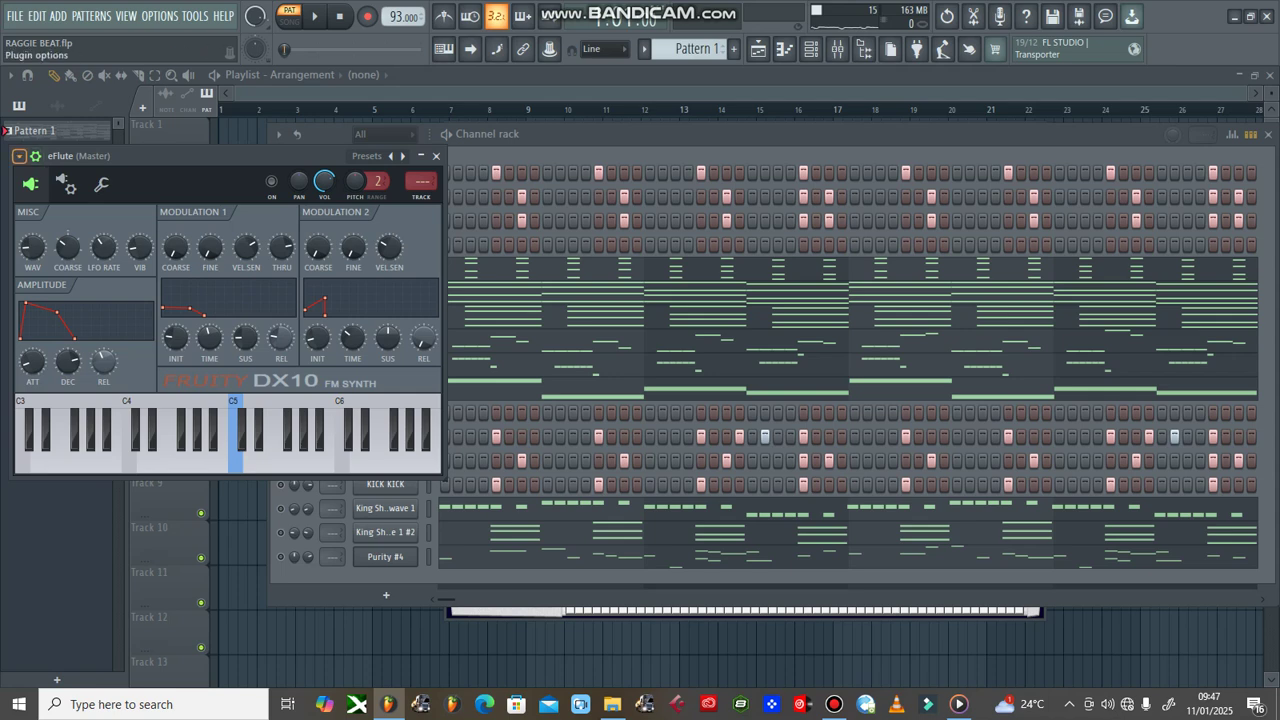
{"action": "left_click", "coordinate": [436, 156]}
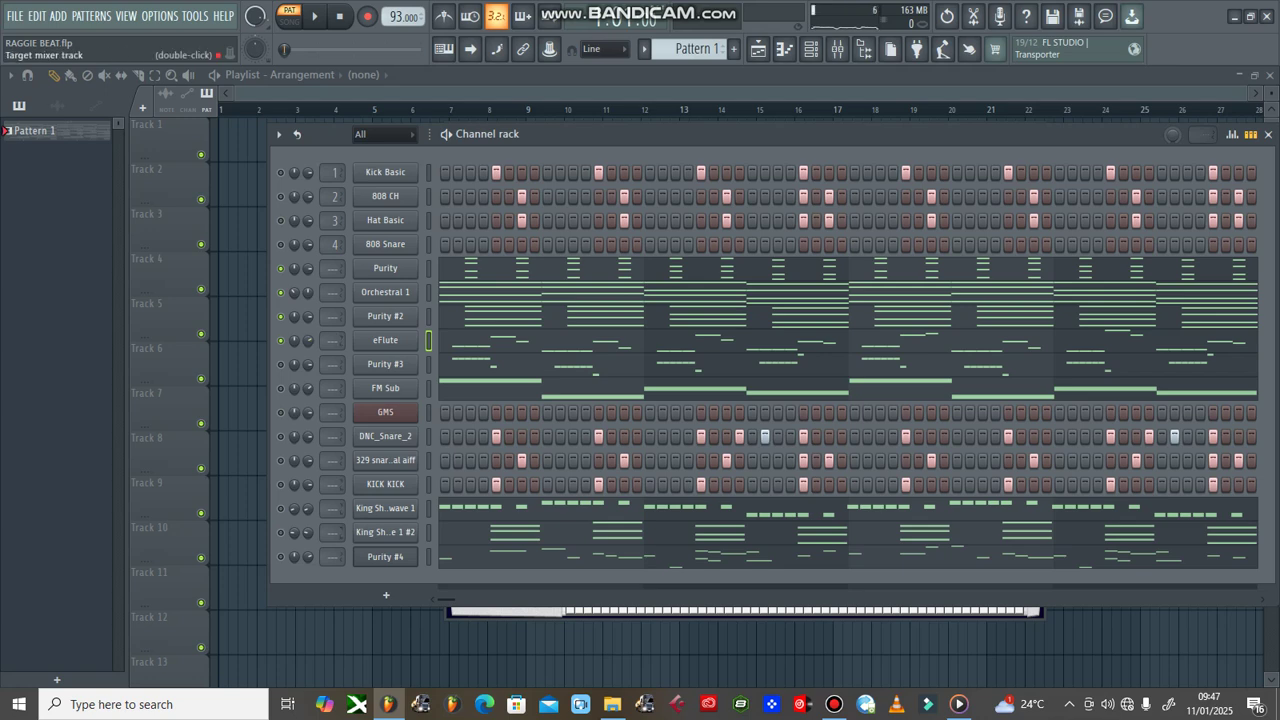
{"action": "left_click", "coordinate": [386, 595]}
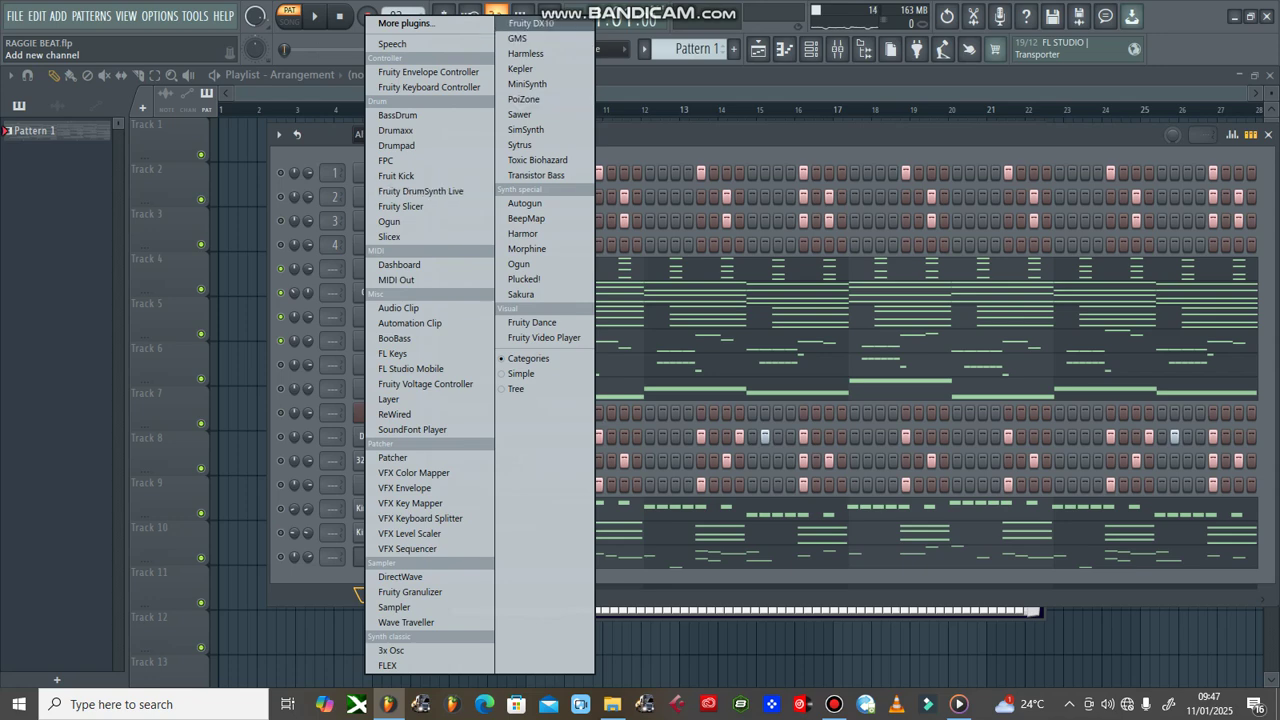
{"action": "left_click", "coordinate": [530, 22]}
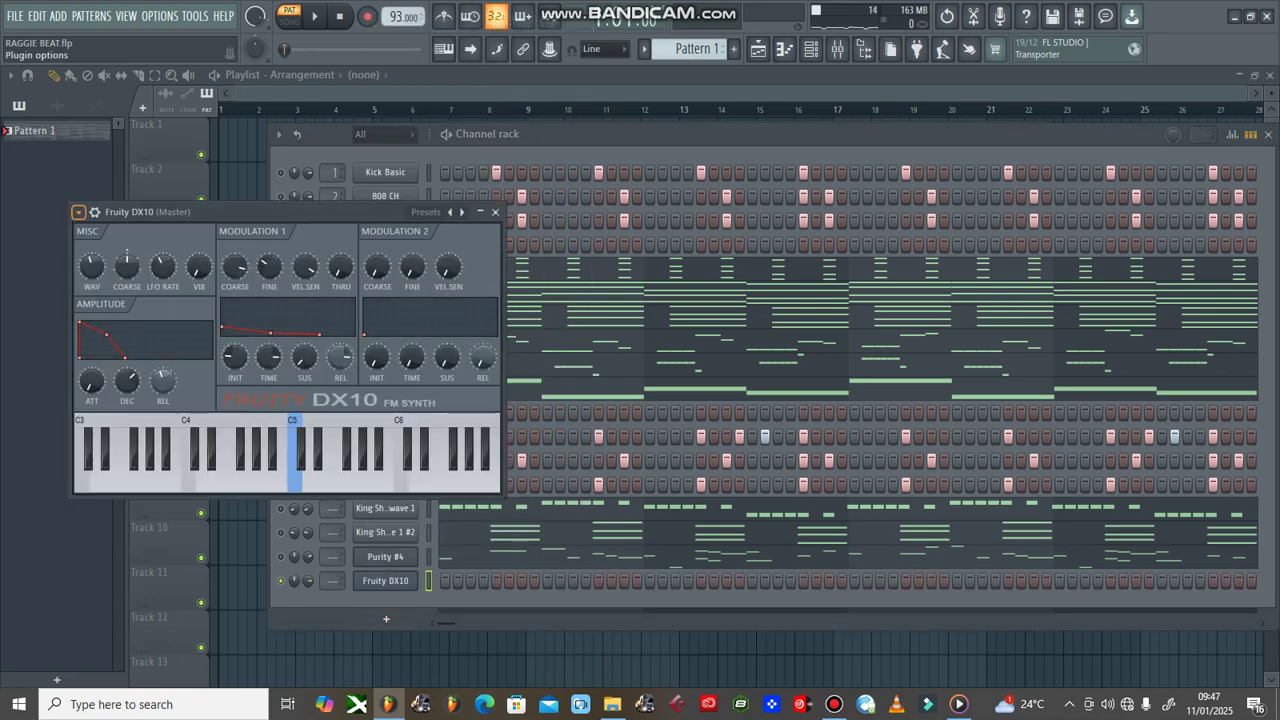
{"action": "left_click", "coordinate": [78, 212]}
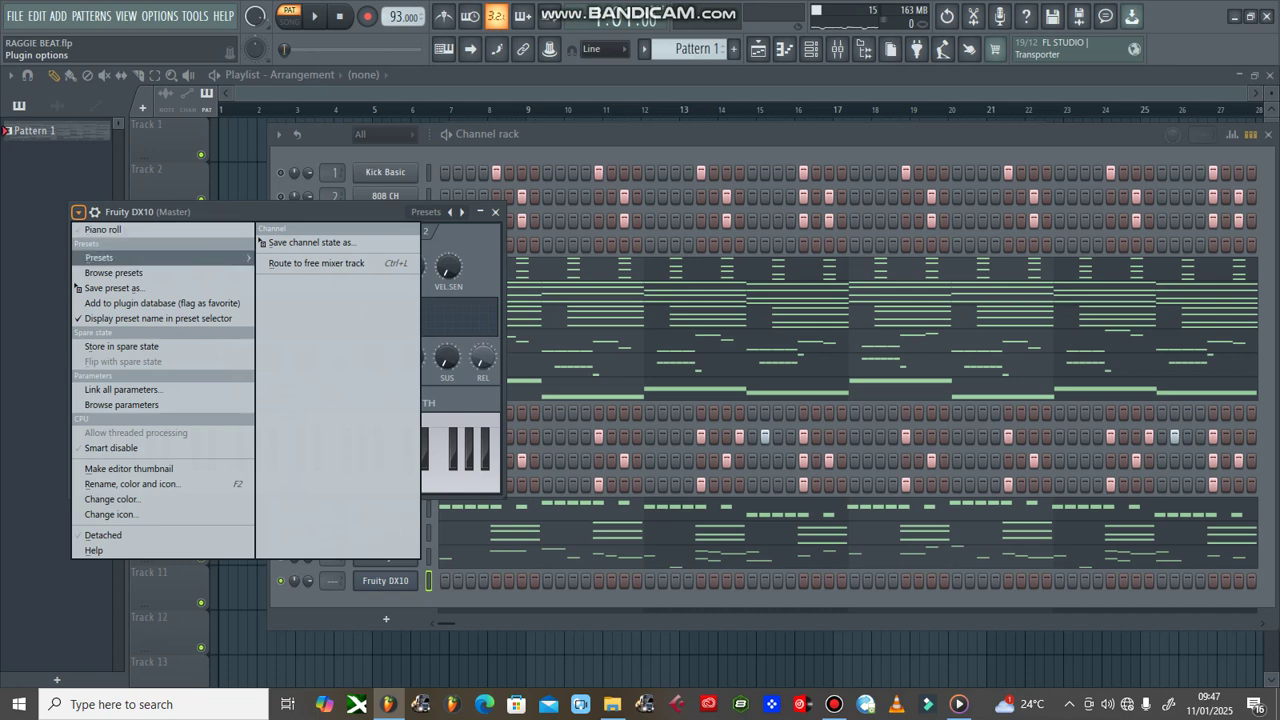
{"action": "mouse_move", "coordinate": [100, 257]}
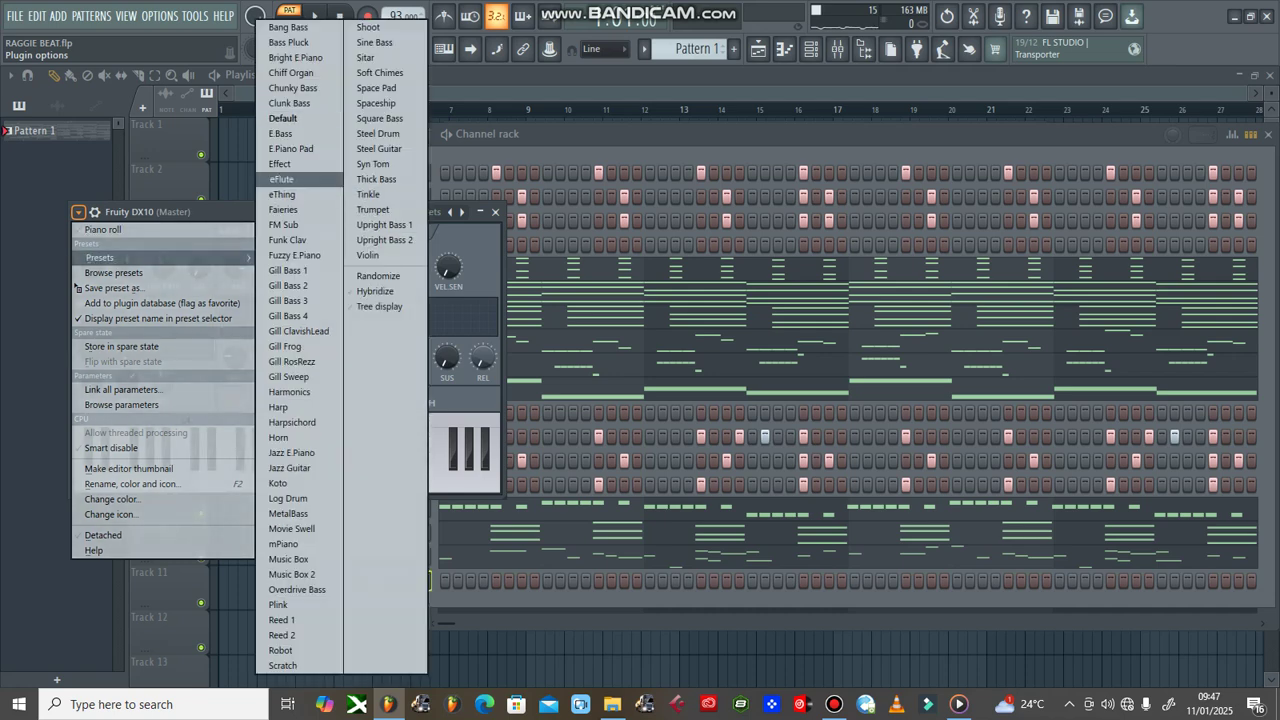
{"action": "left_click", "coordinate": [370, 194]}
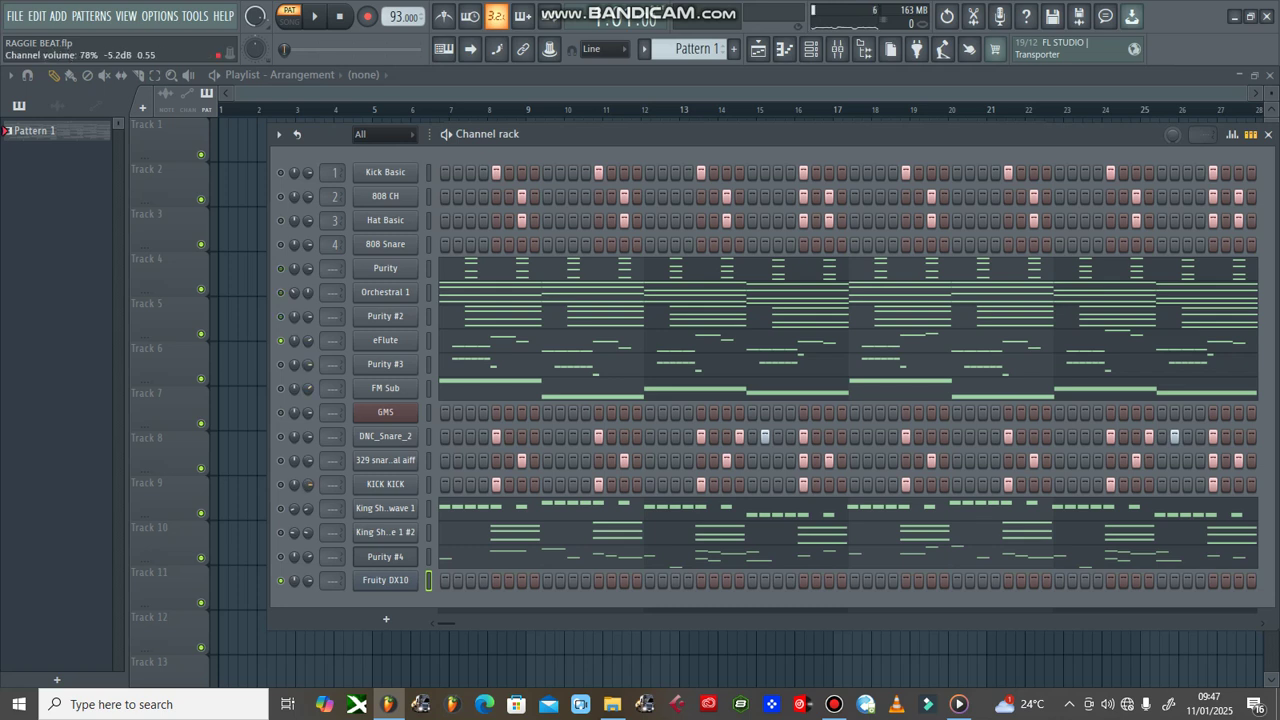
- Play the eFlute melody alone and together with Purity, Orchestral 1 and Purity #2
{"action": "key", "text": "space"}
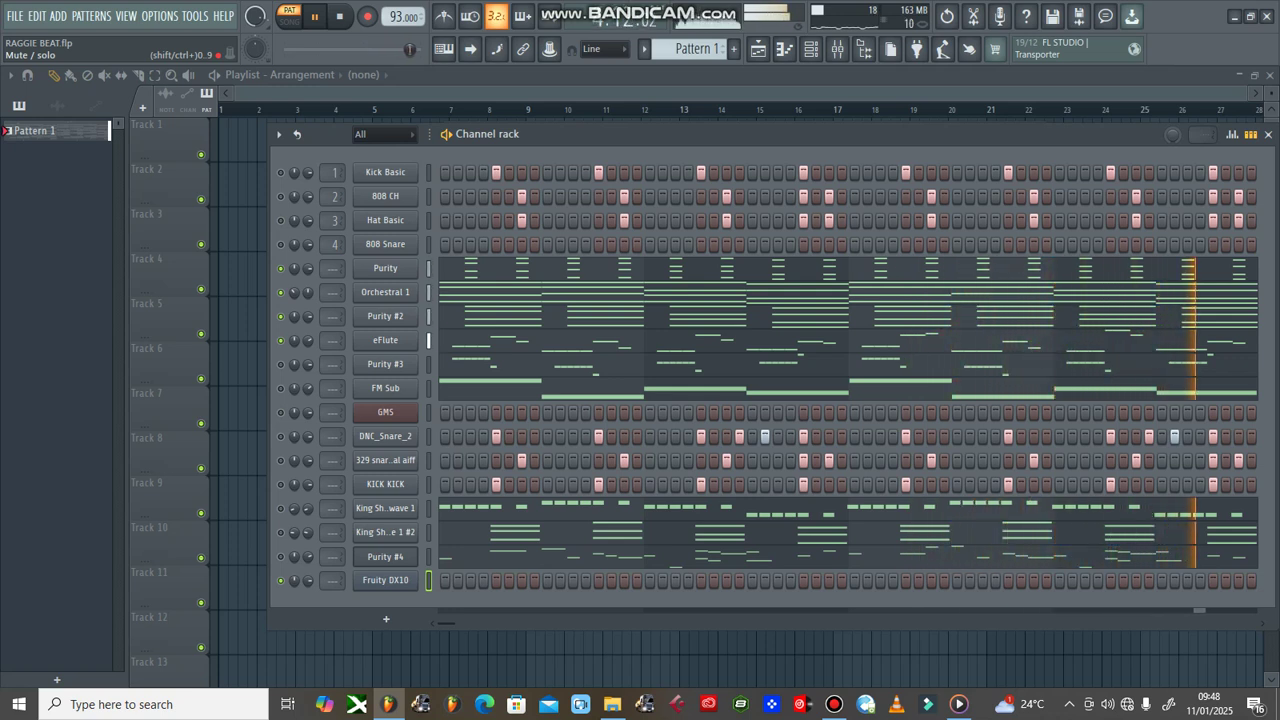
{"action": "key", "text": "space"}
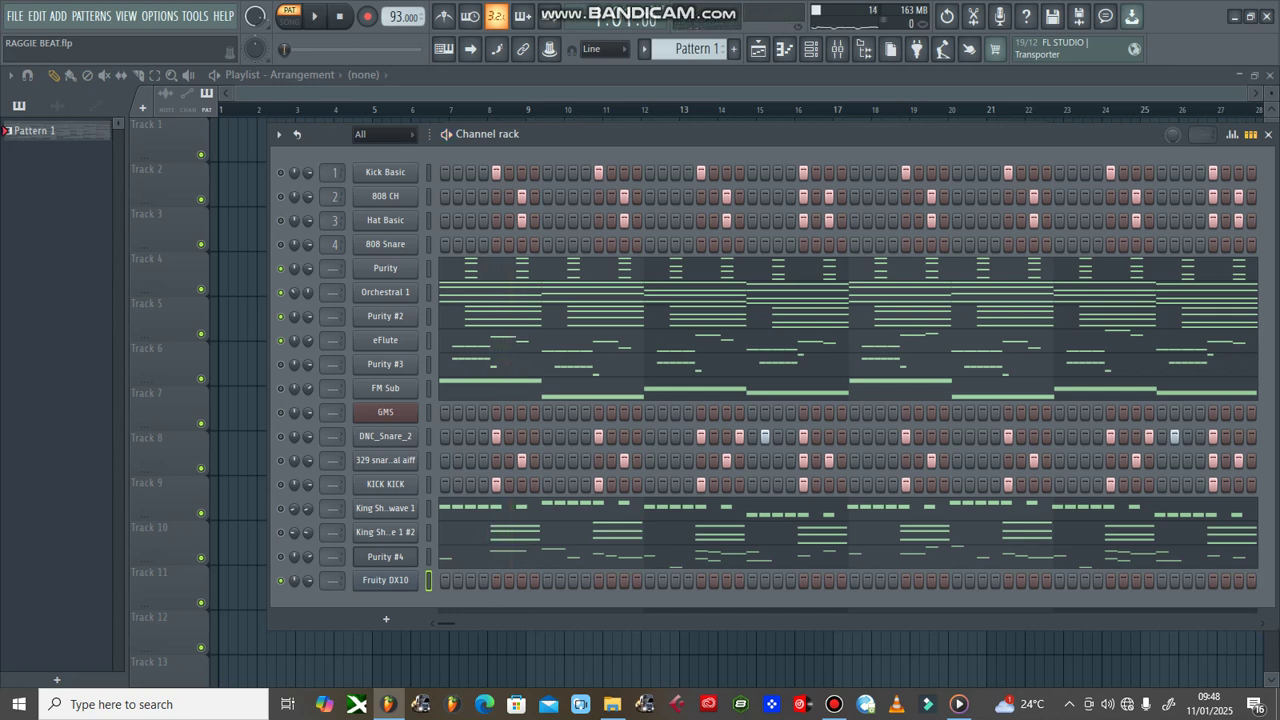
{"action": "key", "text": "space"}
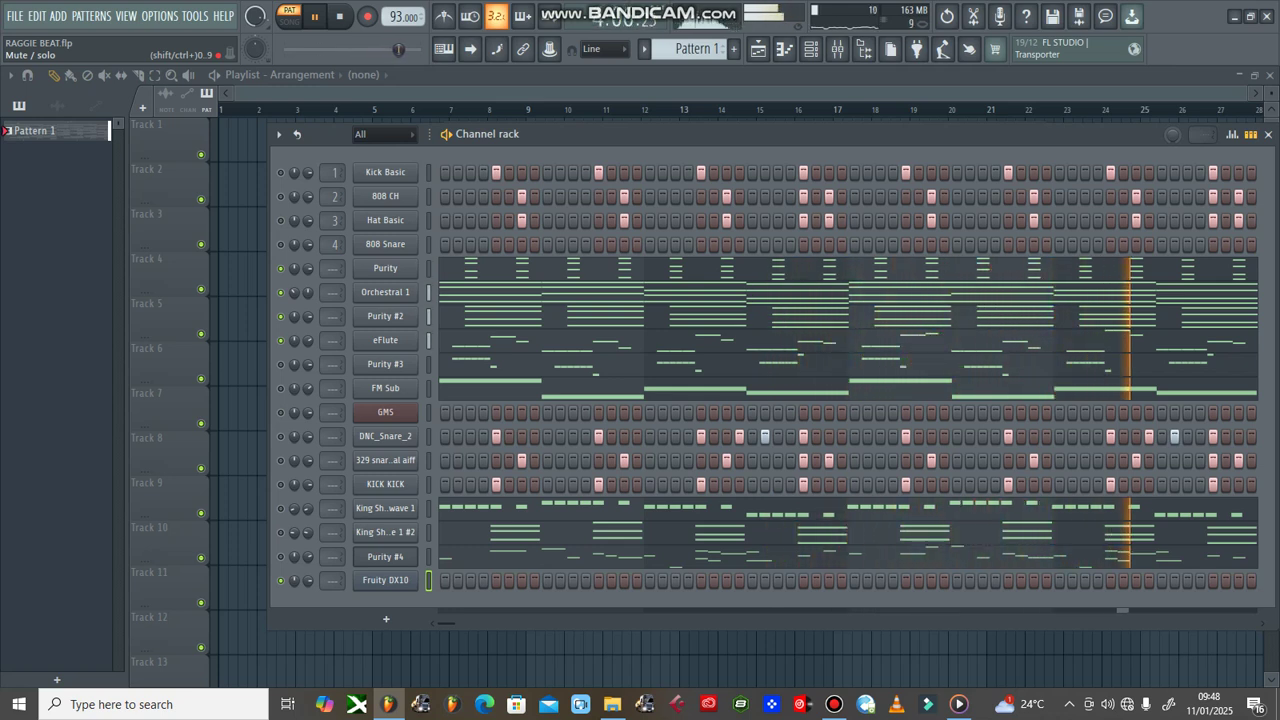
{"action": "key", "text": "space"}
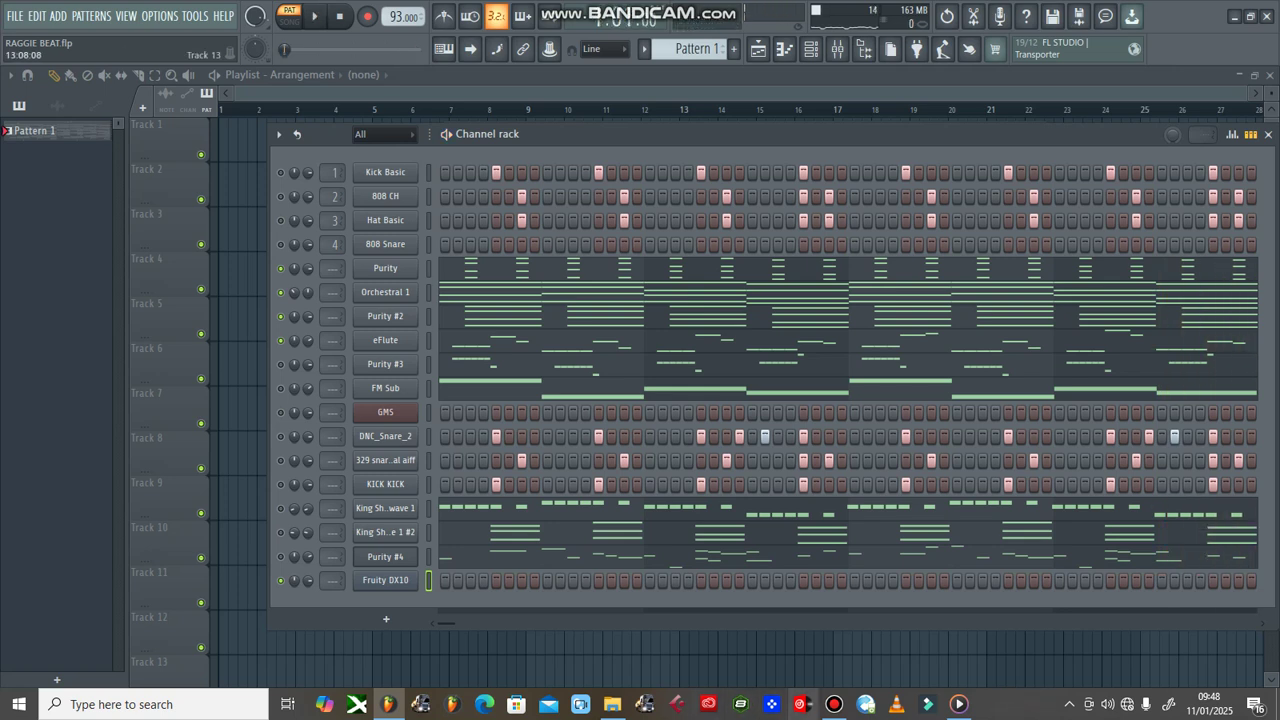
{"action": "mouse_move", "coordinate": [834, 704]}
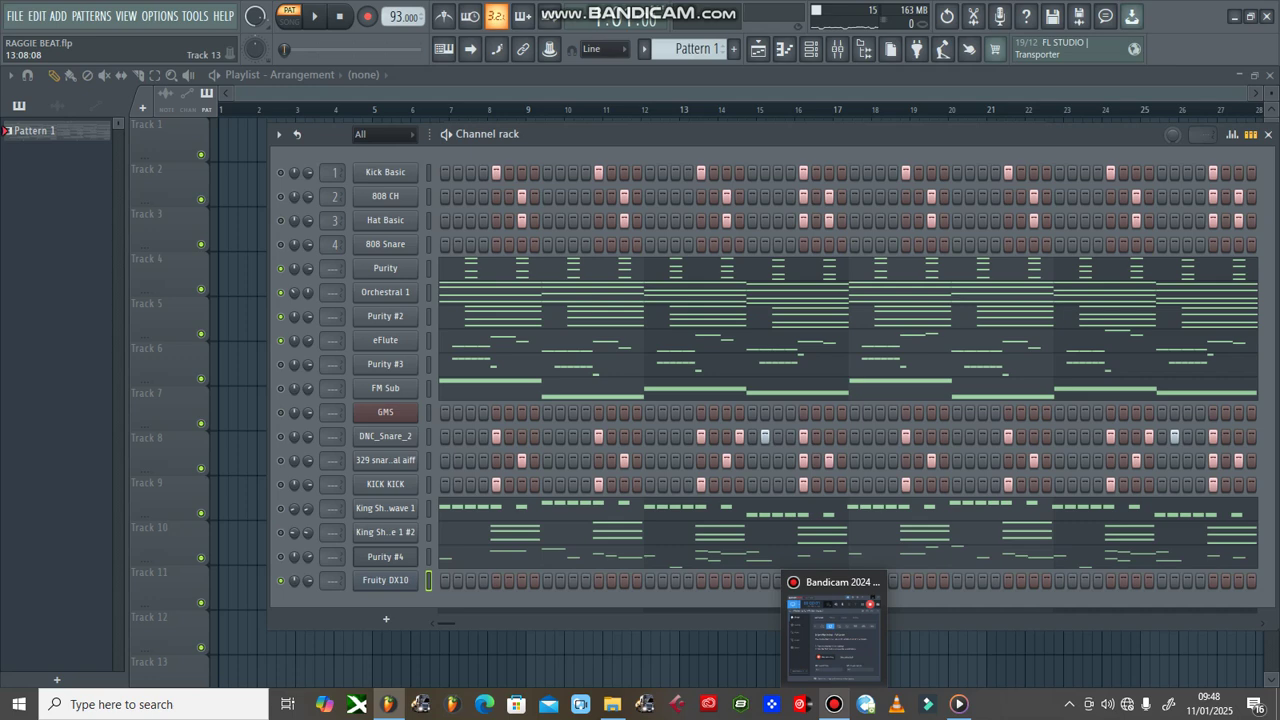
{"action": "left_click", "coordinate": [834, 625]}
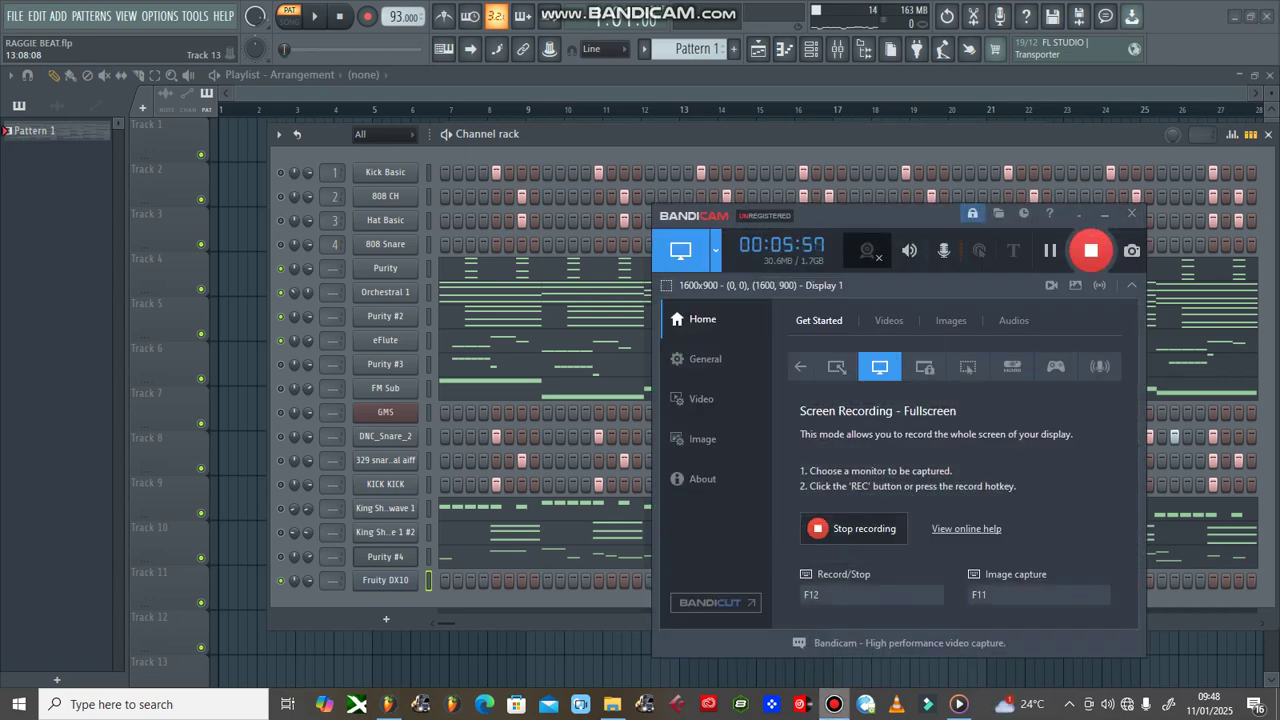